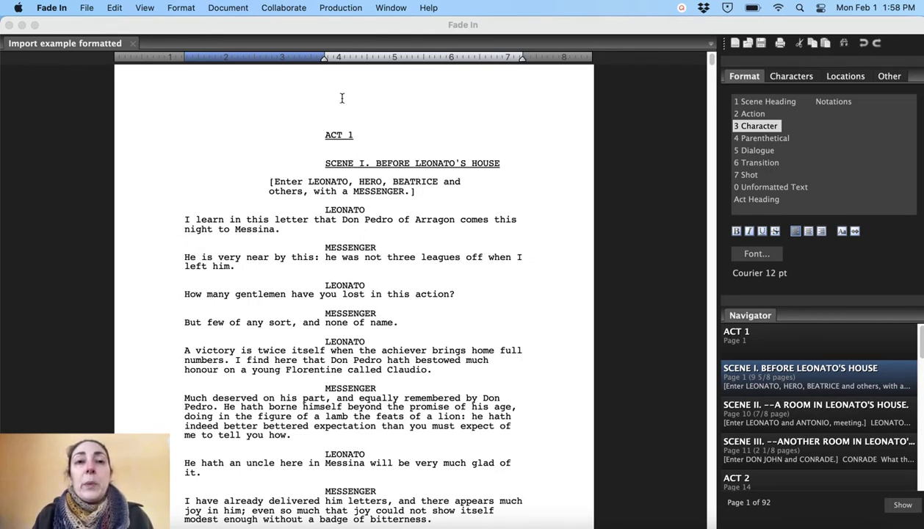
Step: Lock the Much Ado script's page numbers from the Production menu
left_click(343, 9)
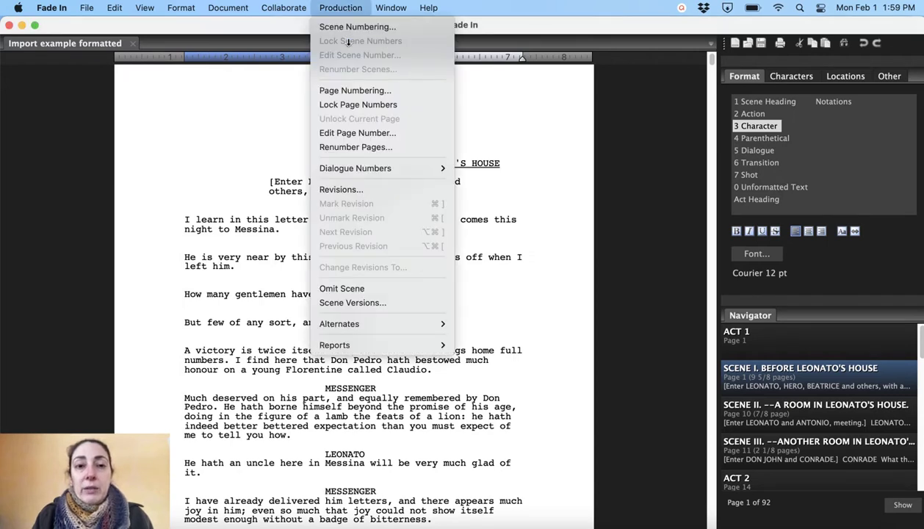
left_click(352, 107)
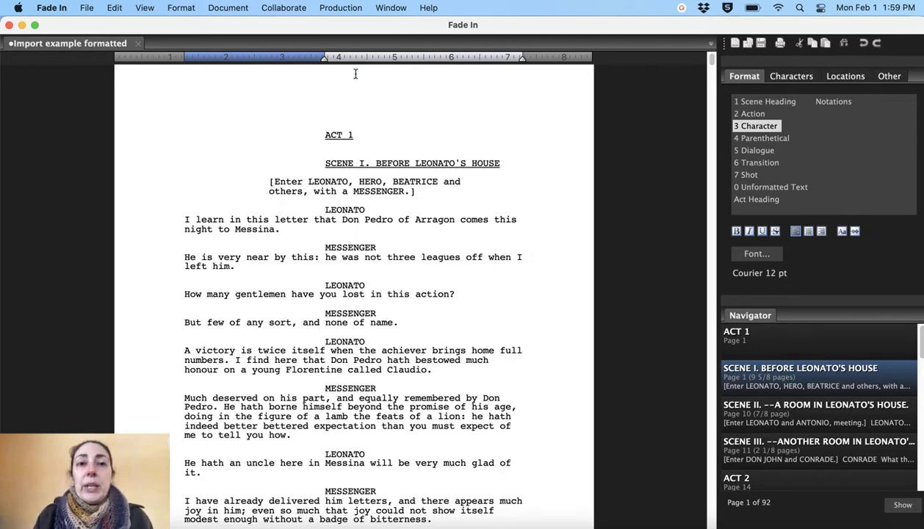
Step: Choose Blue in the Revisions dialog and confirm relocking the pages
left_click(342, 8)
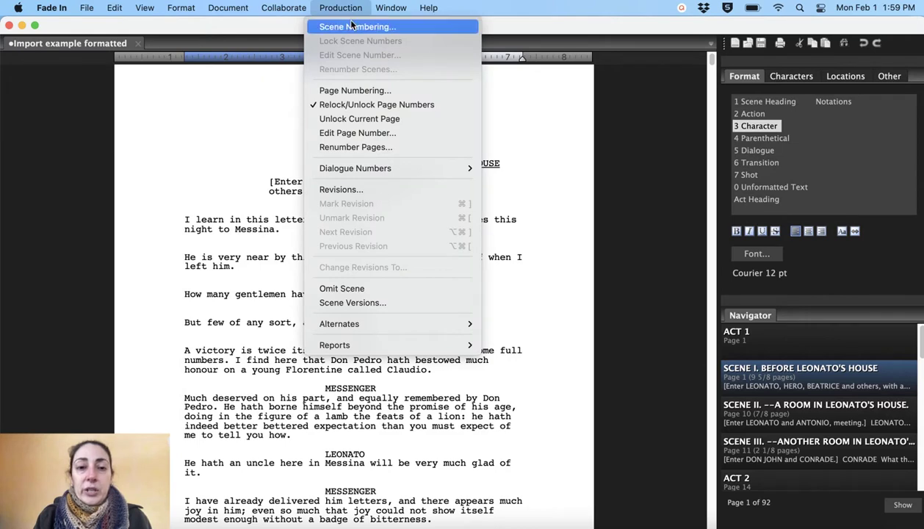
left_click(352, 191)
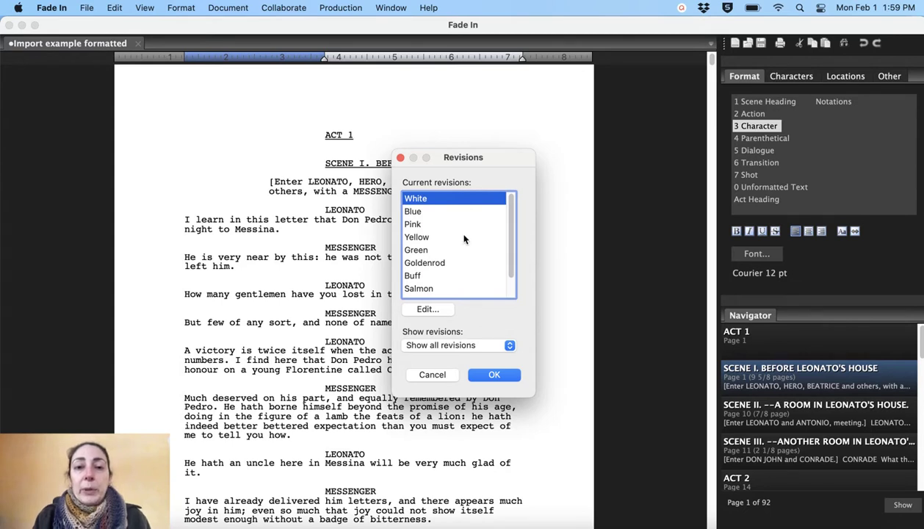
scroll(463, 239, "down", 2)
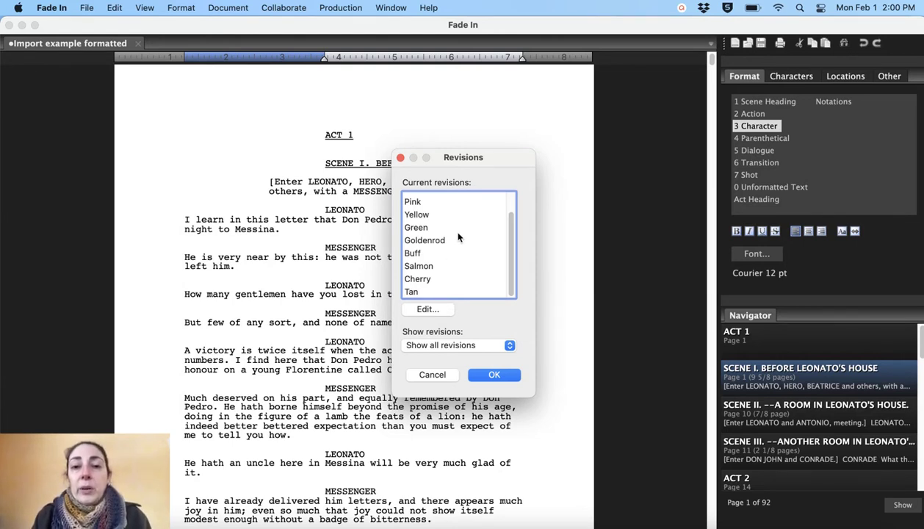
scroll(458, 236, "up", 2)
scroll(458, 236, "up", 1)
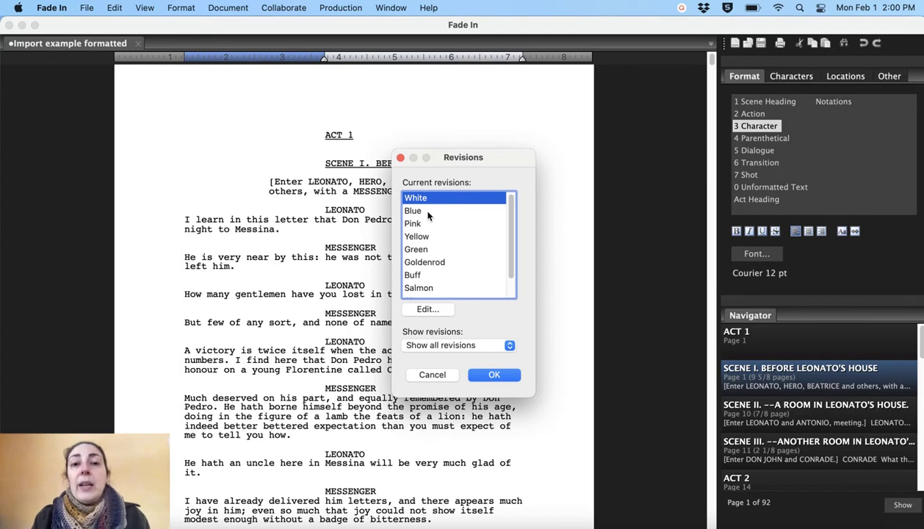
left_click(429, 213)
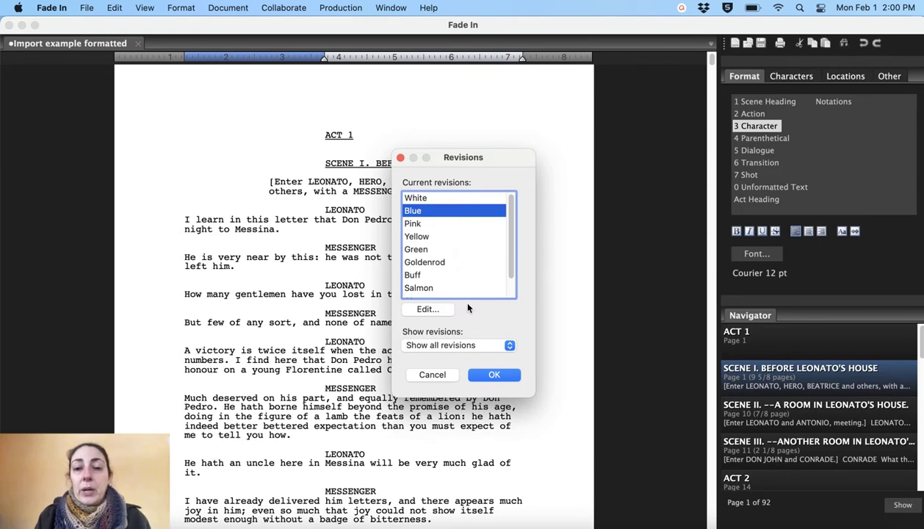
left_click(492, 376)
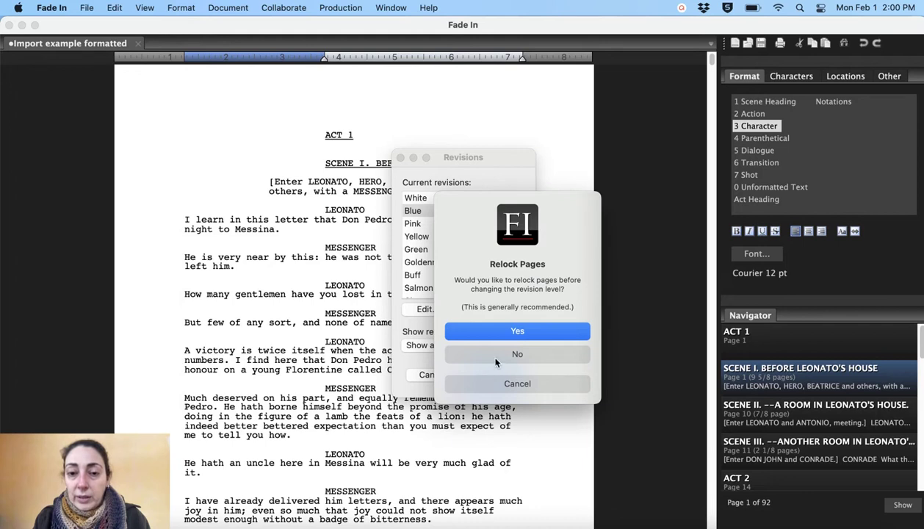
left_click(500, 335)
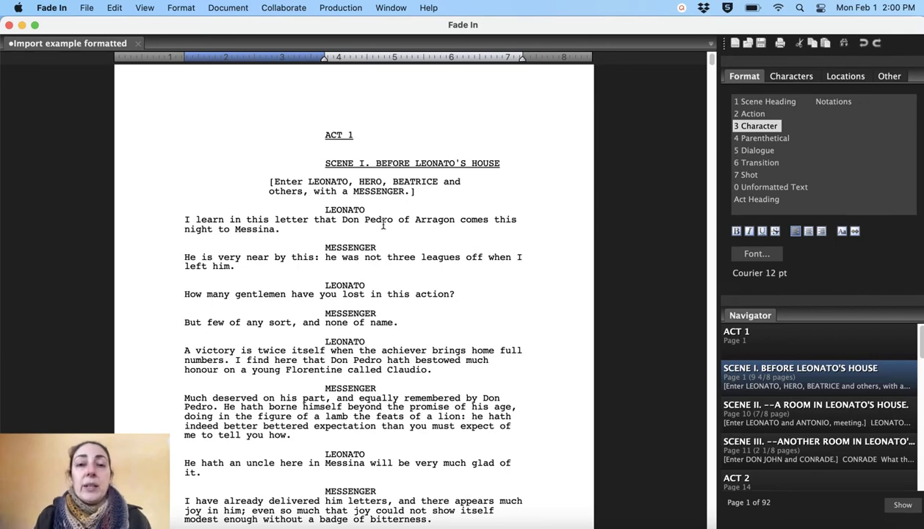
Step: Delete page 2's dialogue from HERO's cue through 'in these wars.'
scroll(429, 234, "down", 6)
scroll(422, 256, "down", 10)
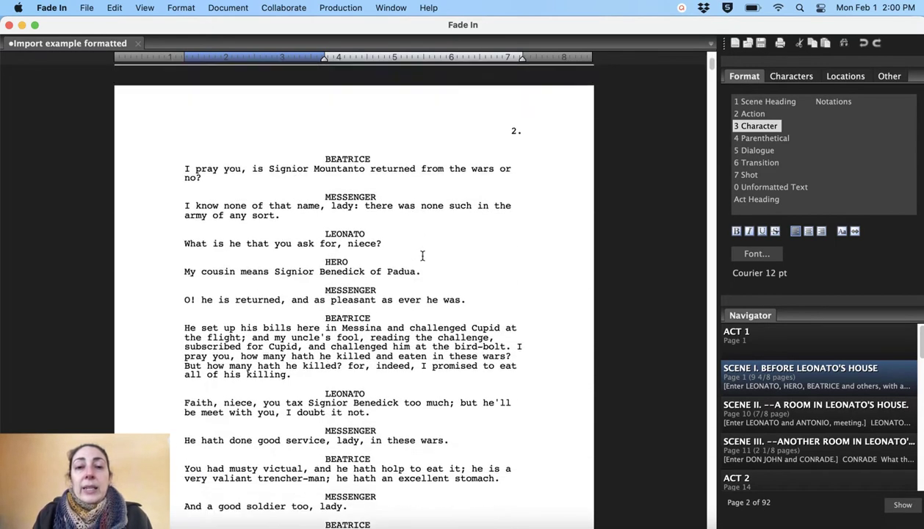
scroll(423, 255, "down", 2)
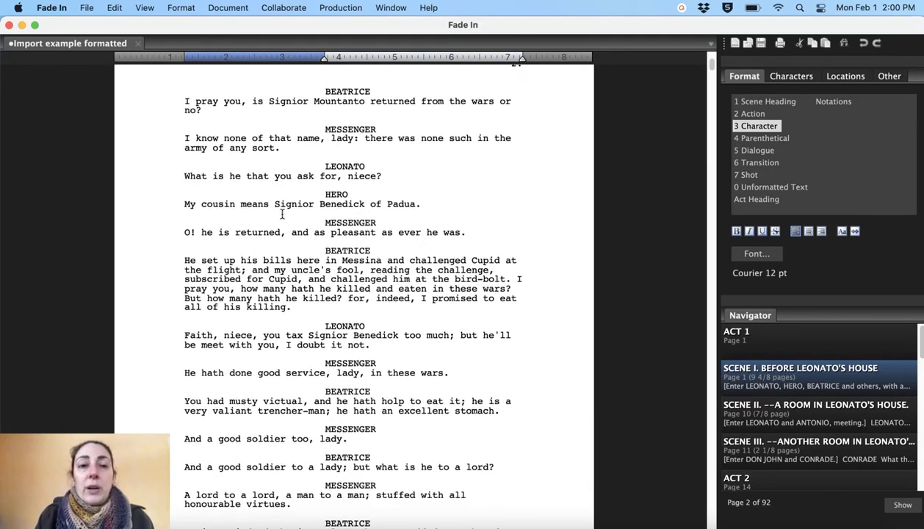
left_click_drag(319, 190, 464, 374)
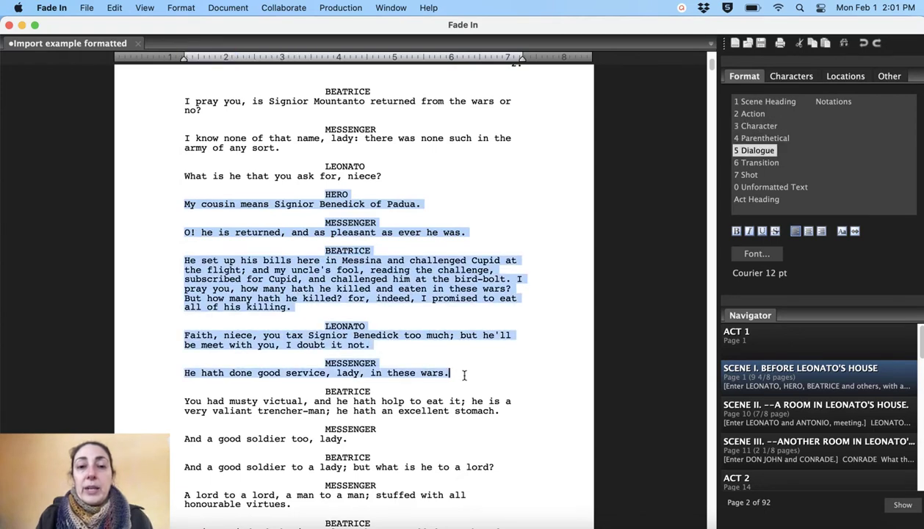
key("BackSpace")
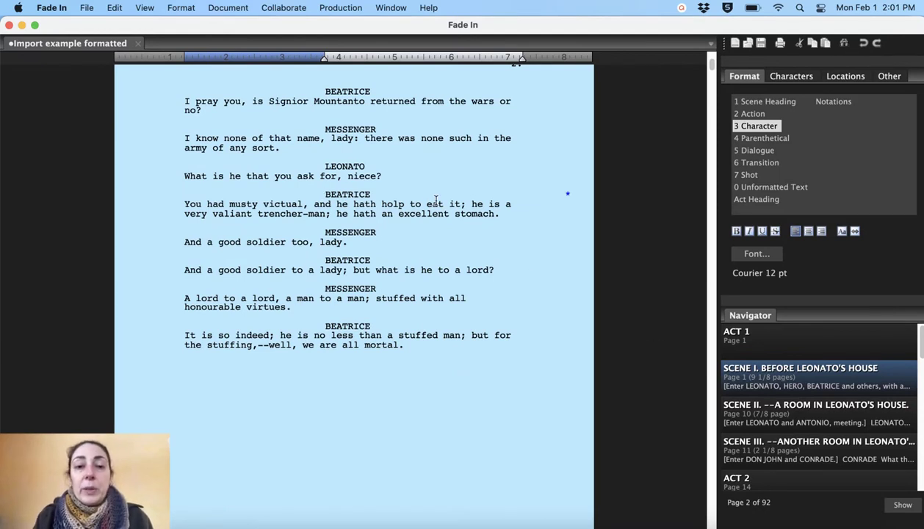
Step: Scroll through the script to check page 2's blue revision marking
scroll(434, 202, "up", 1)
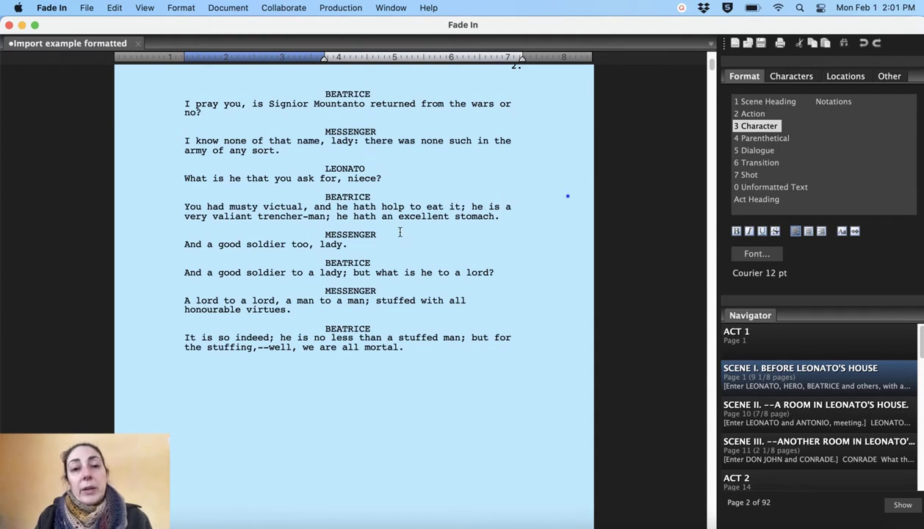
scroll(379, 425, "down", 3)
scroll(379, 424, "down", 10)
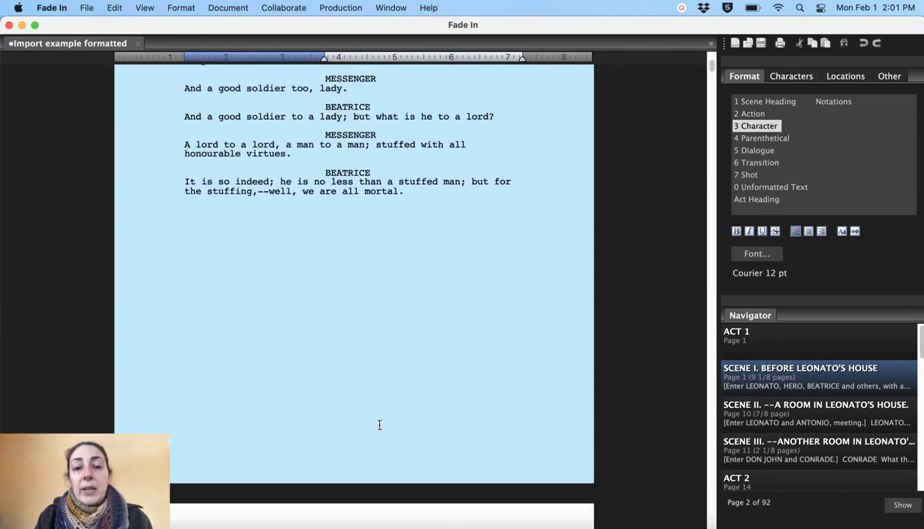
scroll(379, 423, "up", 9)
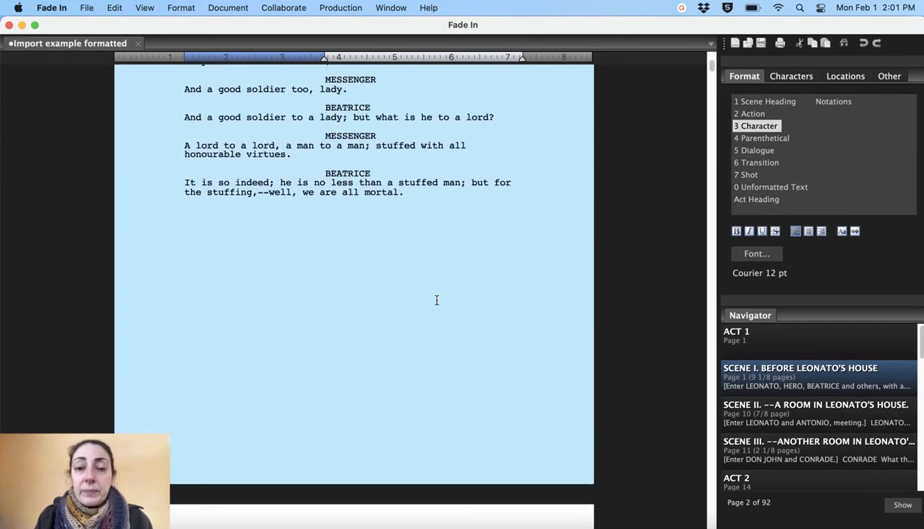
scroll(436, 299, "up", 6)
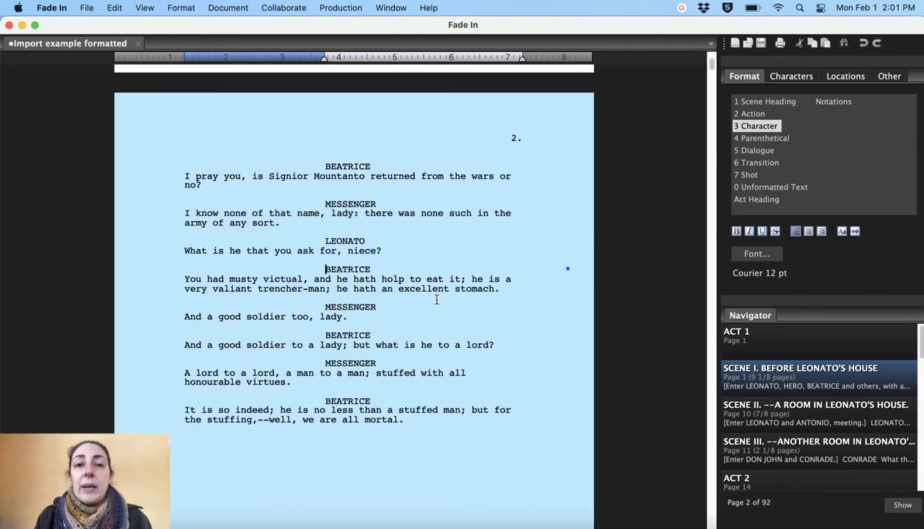
scroll(436, 300, "down", 1)
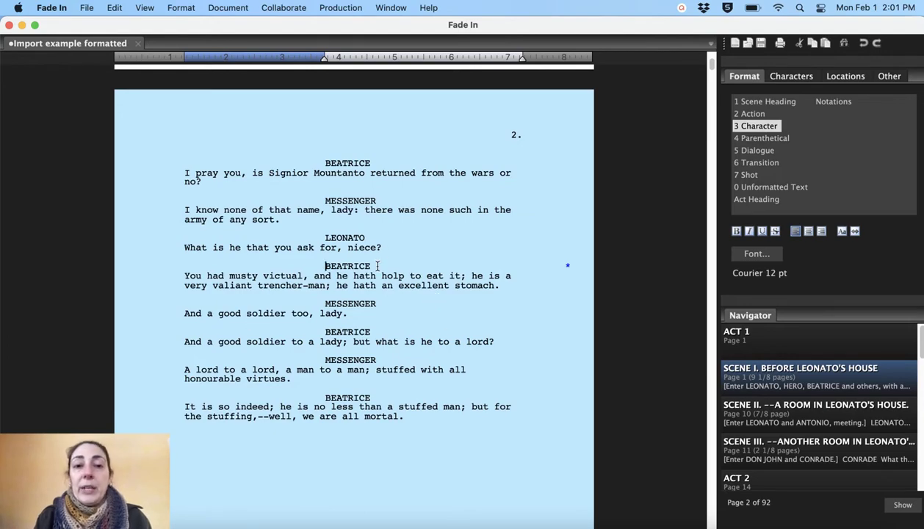
scroll(377, 265, "down", 7)
scroll(377, 265, "down", 20)
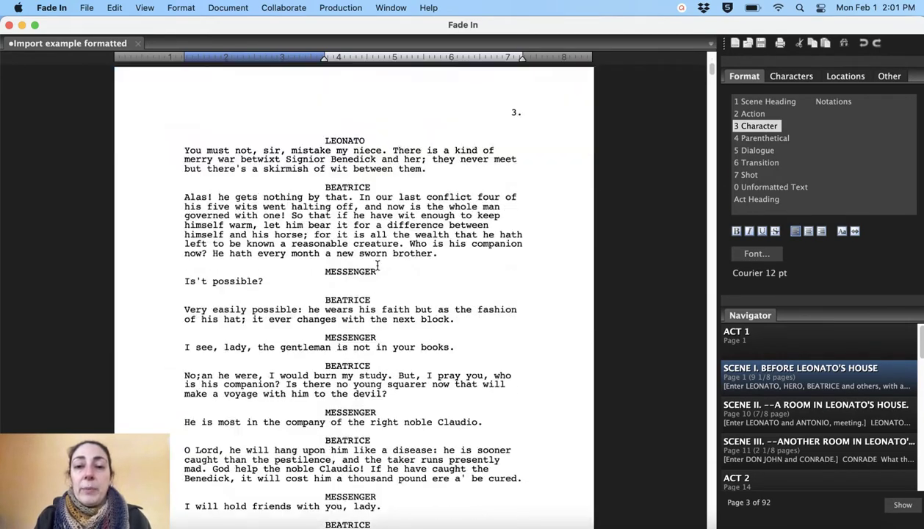
scroll(378, 265, "up", 9)
scroll(377, 265, "up", 20)
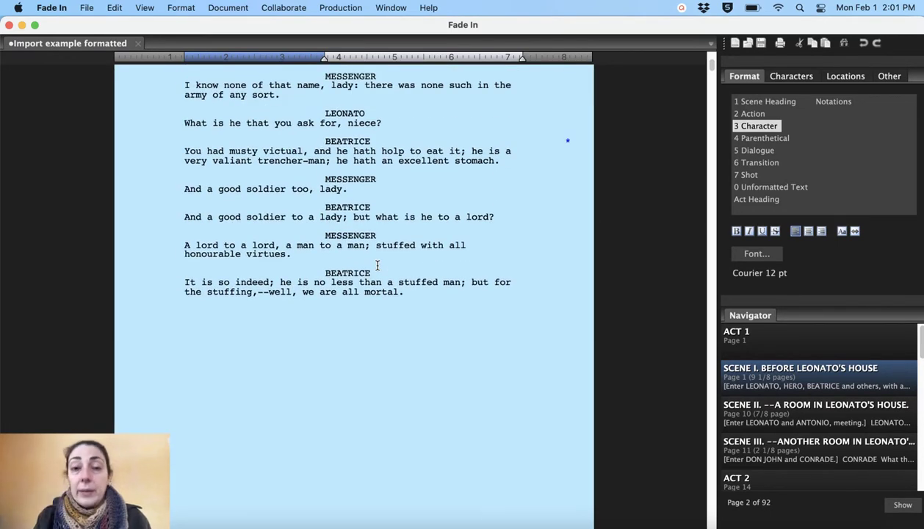
scroll(323, 261, "up", 3)
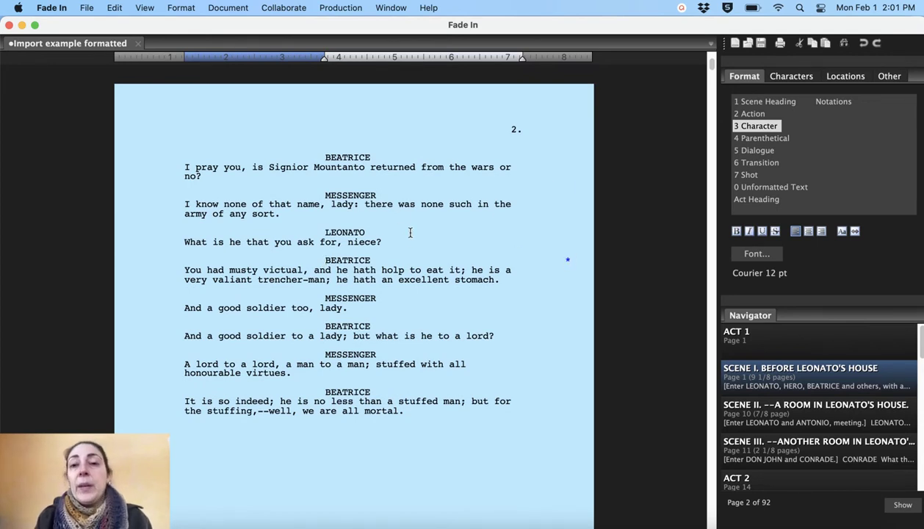
scroll(478, 254, "down", 3)
scroll(481, 251, "down", 1)
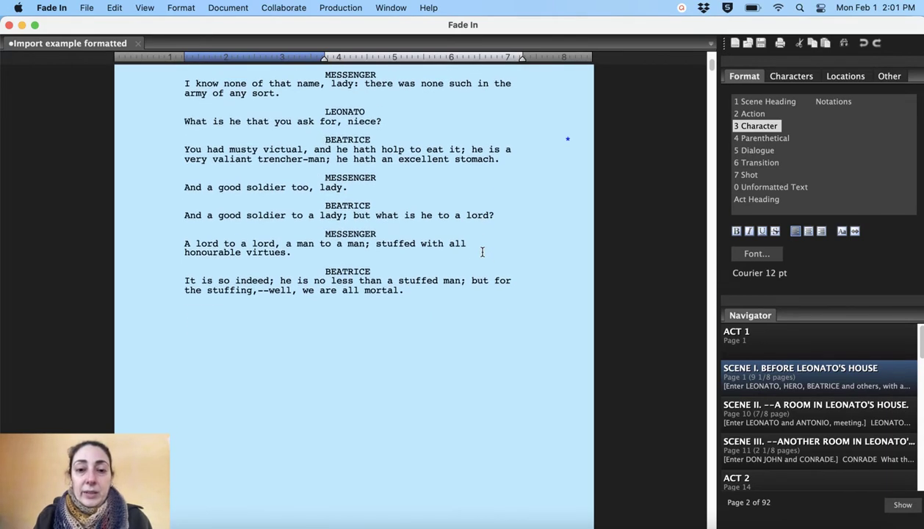
scroll(397, 306, "up", 3)
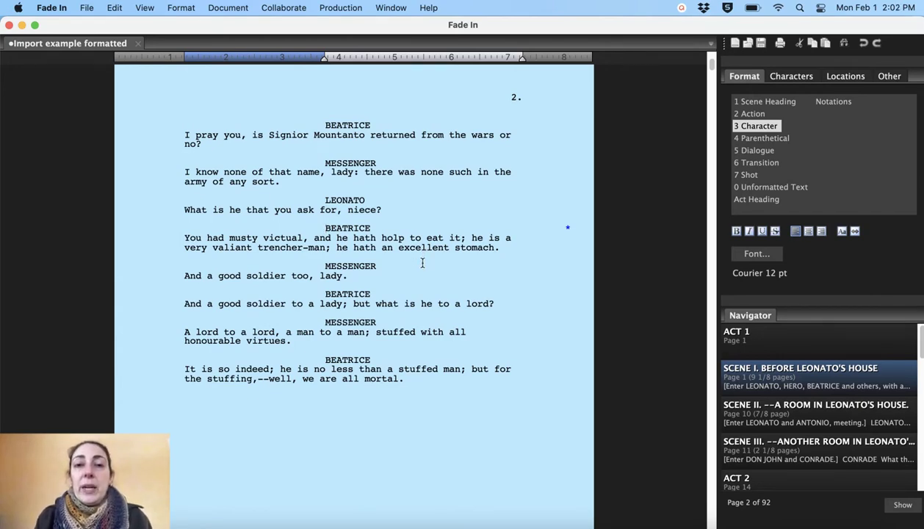
scroll(422, 263, "down", 1)
scroll(423, 263, "down", 20)
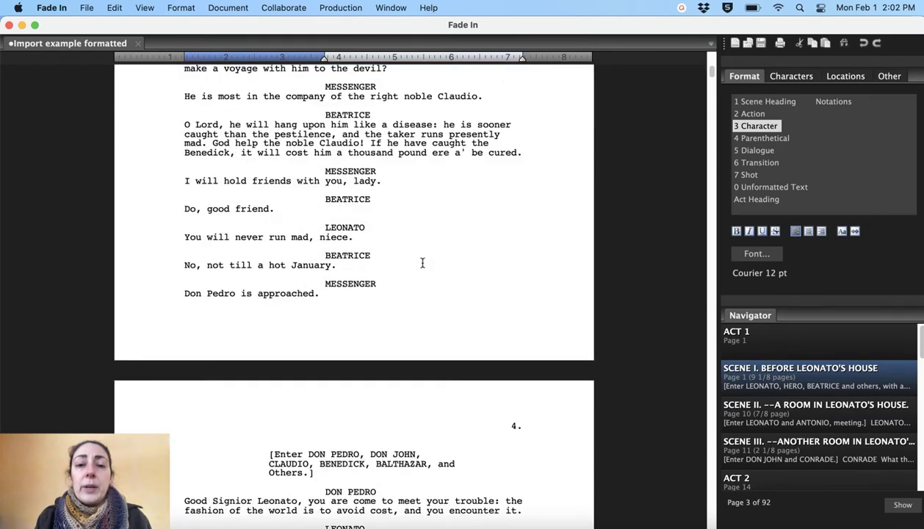
scroll(422, 263, "down", 5)
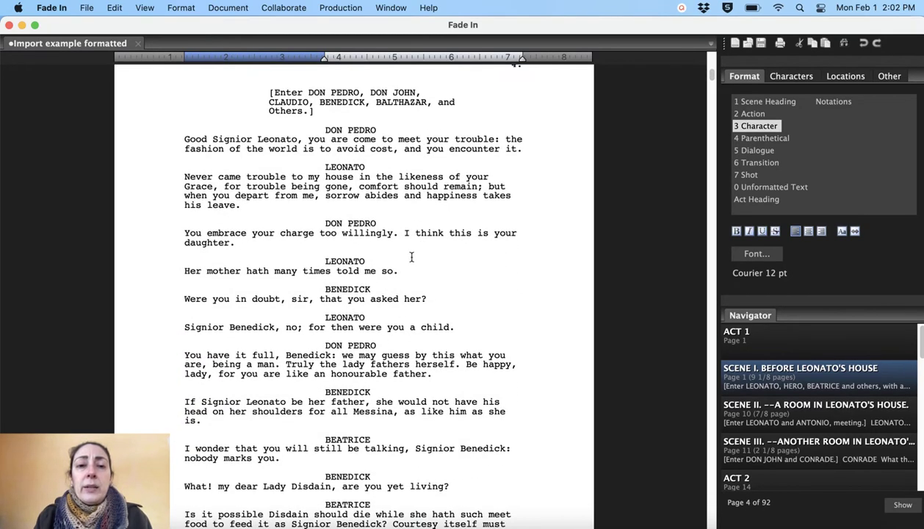
Step: Add a BEATRICE cue after 'daughter.' with the line 'Added line for Beatrice.'
left_click(328, 246)
key("Return")
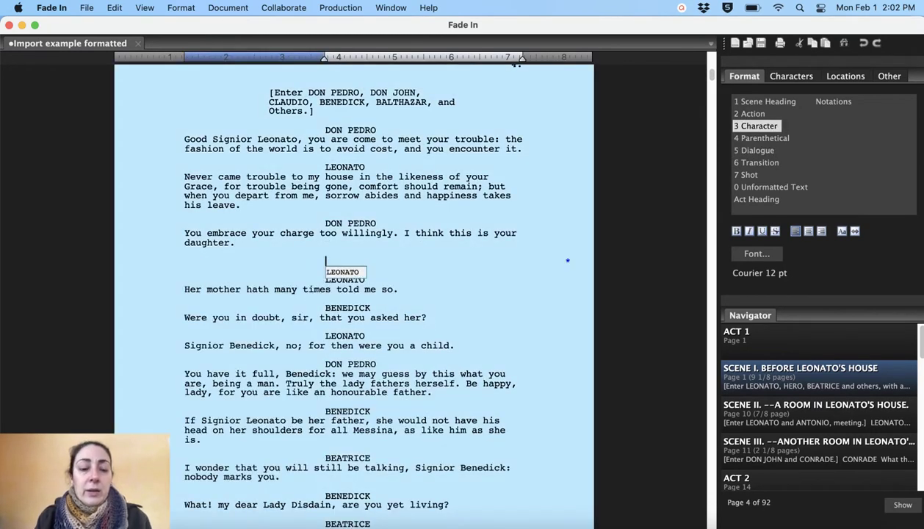
type("BEAT")
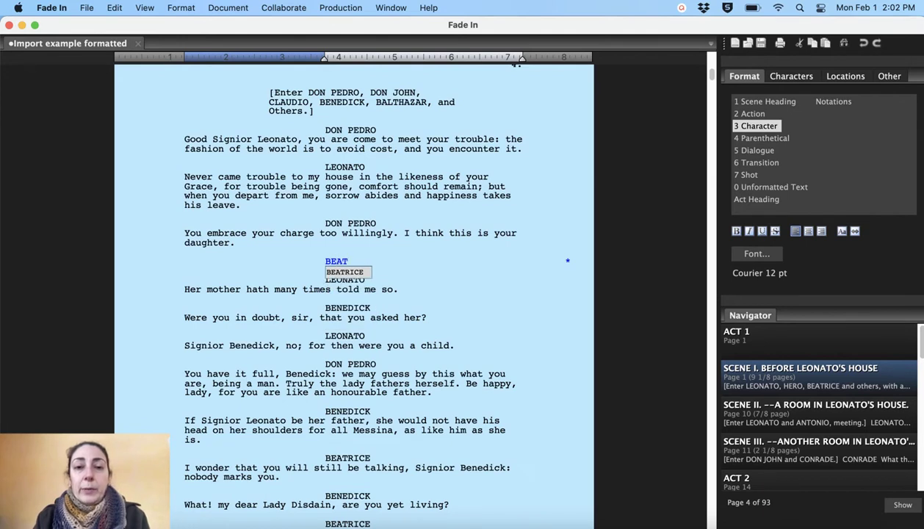
key("Return")
key("Return")
type("Add")
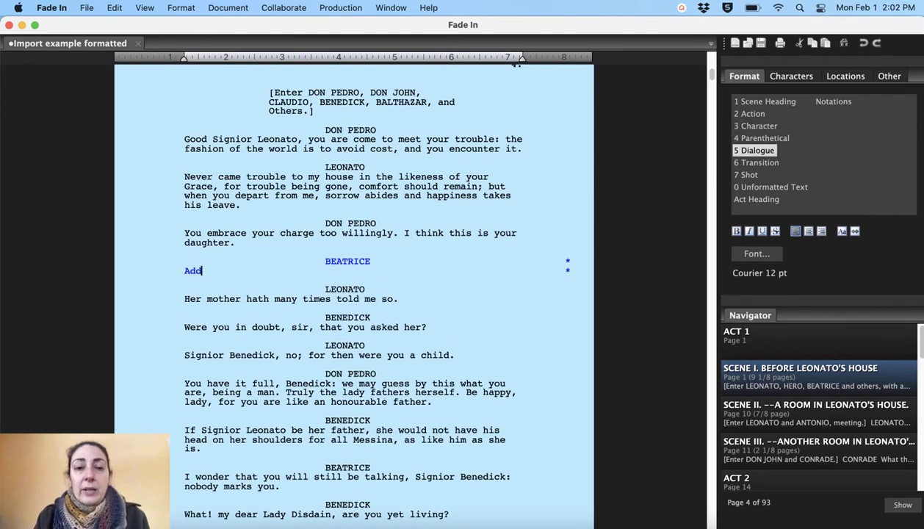
type("ed line for Beat")
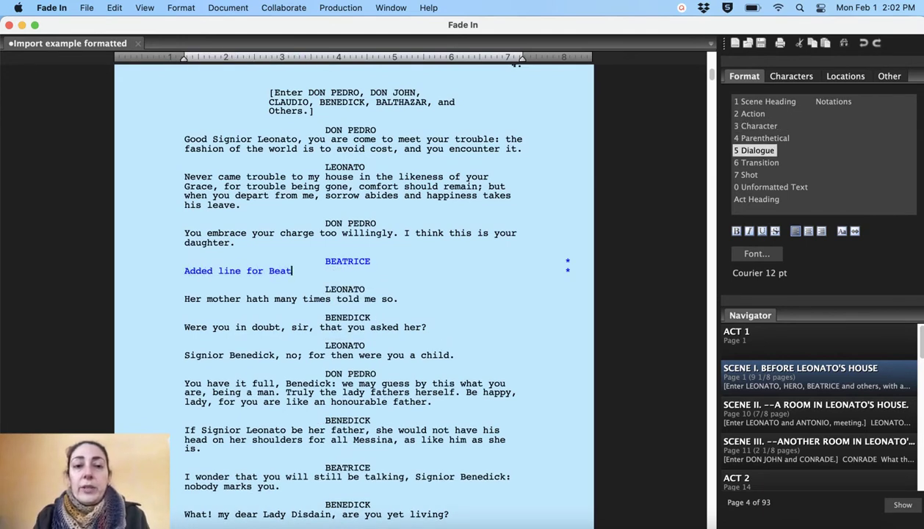
type("rice.")
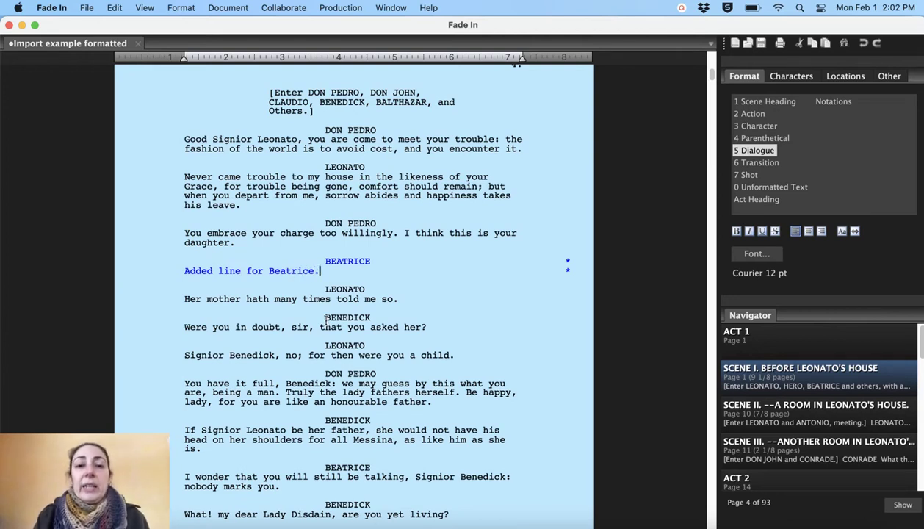
Step: Scroll through pages 4 and 4A to review the asterisk-marked added line
scroll(326, 319, "down", 6)
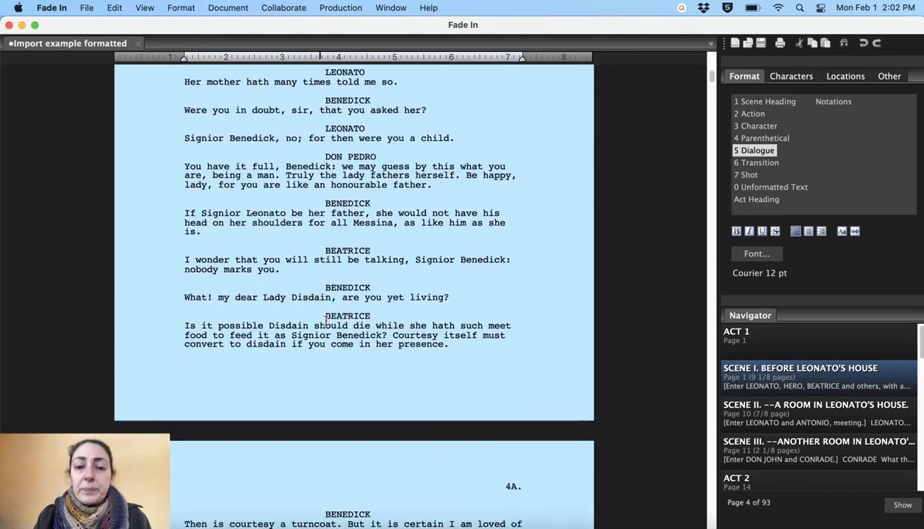
scroll(325, 319, "down", 4)
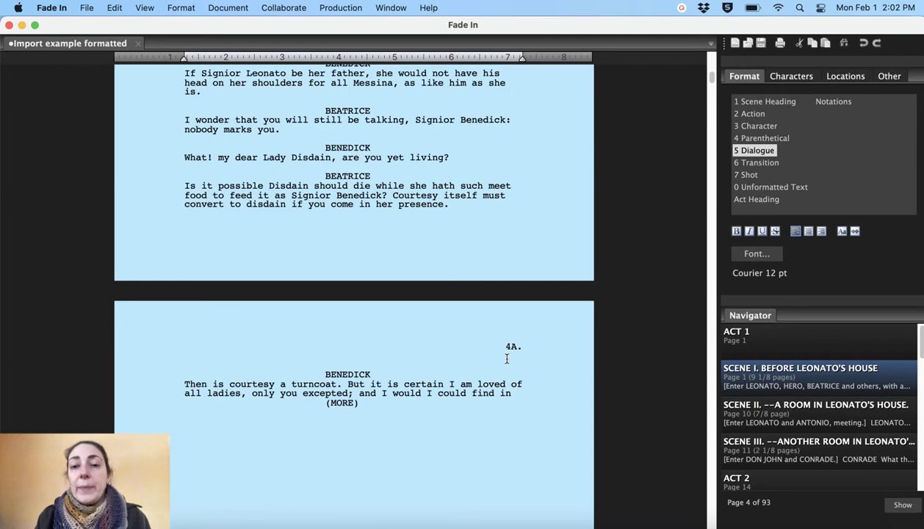
scroll(511, 377, "down", 10)
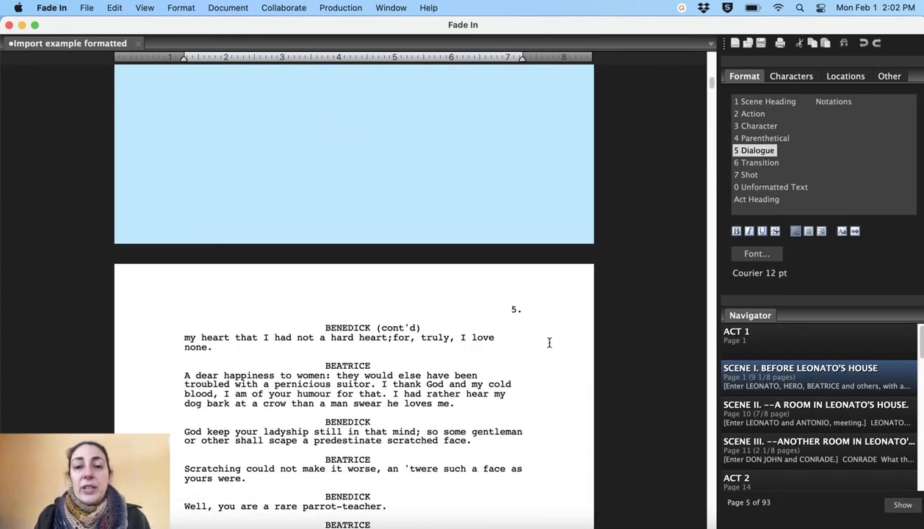
scroll(547, 343, "up", 6)
scroll(547, 343, "up", 8)
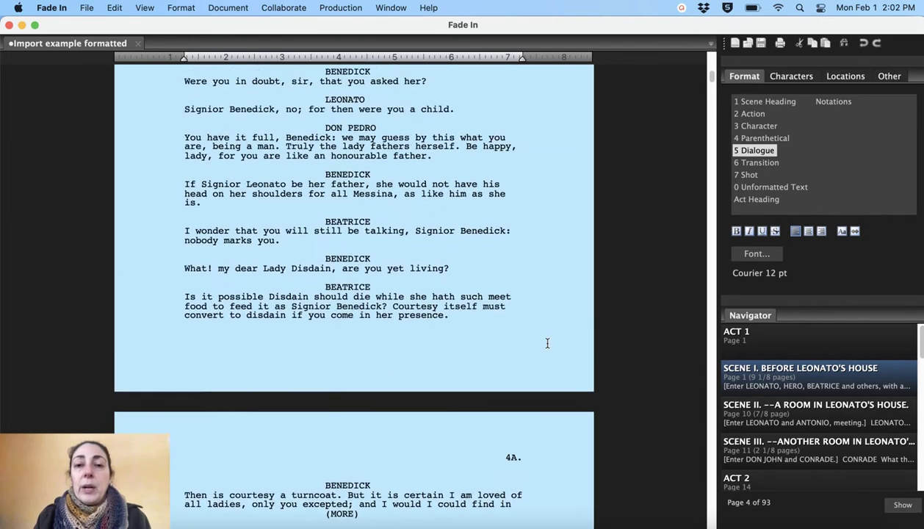
scroll(547, 343, "up", 4)
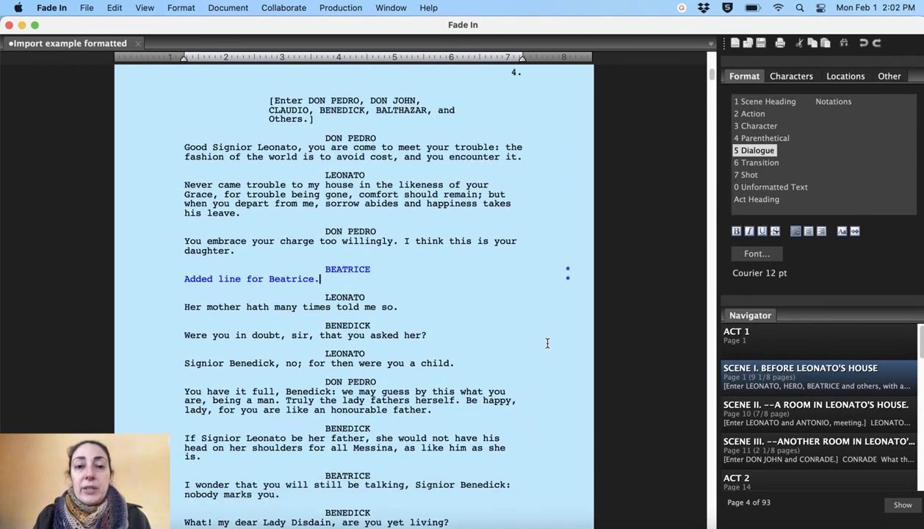
scroll(547, 343, "down", 10)
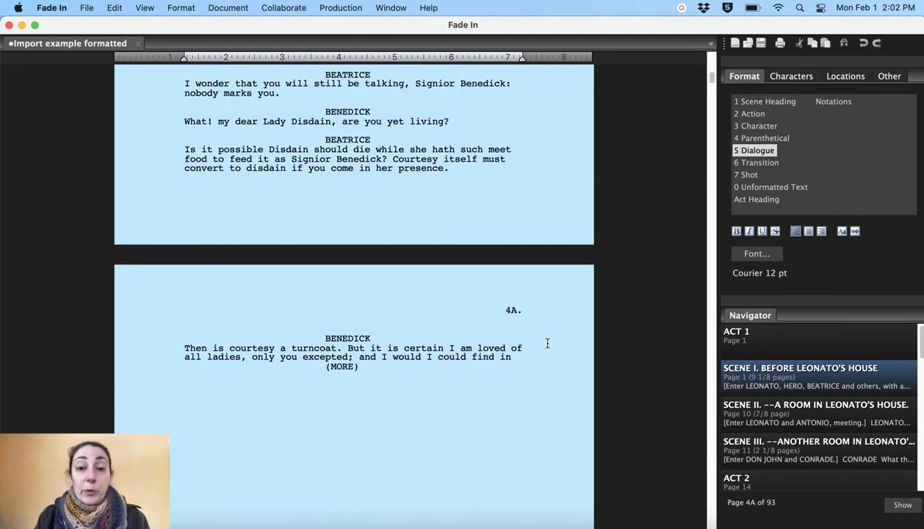
scroll(547, 342, "up", 10)
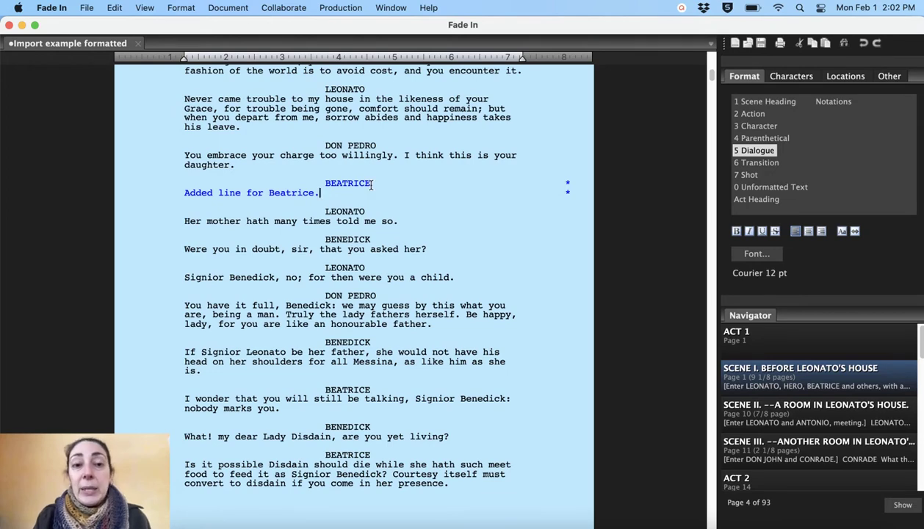
scroll(371, 186, "up", 5)
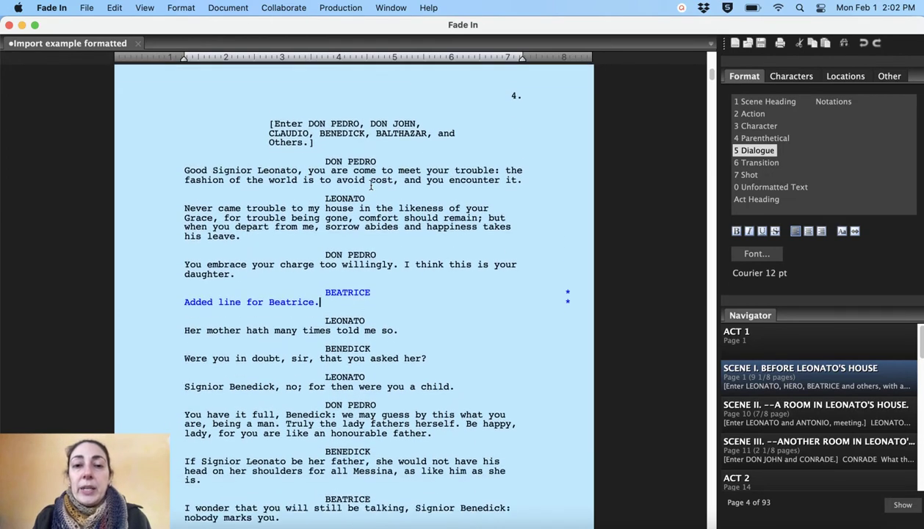
scroll(370, 186, "down", 1)
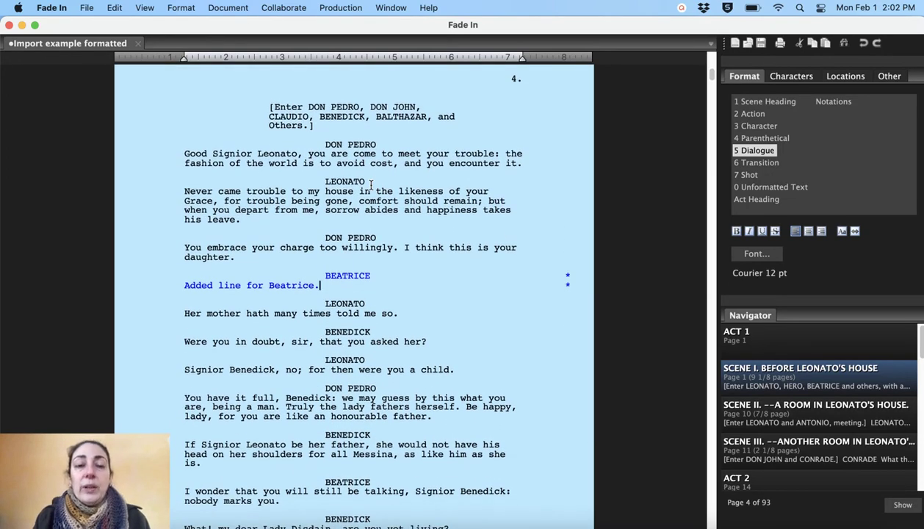
scroll(371, 185, "down", 1)
scroll(371, 185, "up", 6)
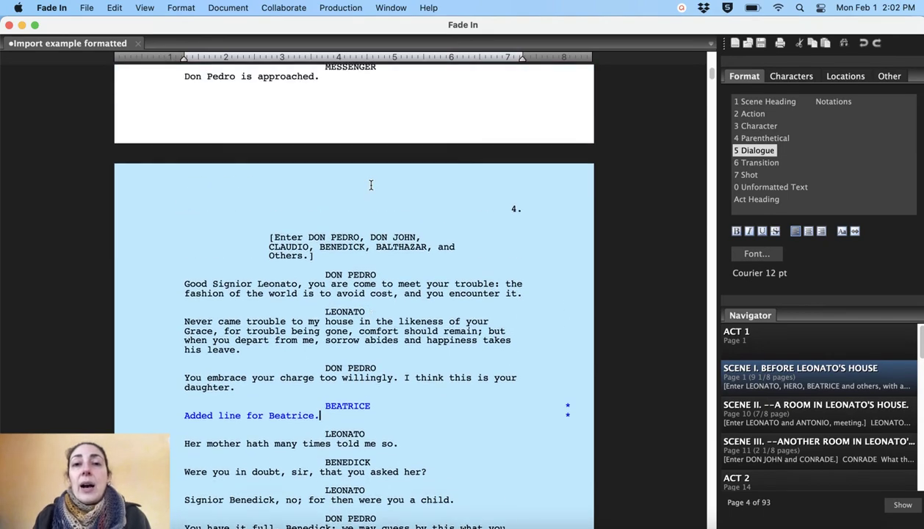
scroll(370, 186, "down", 19)
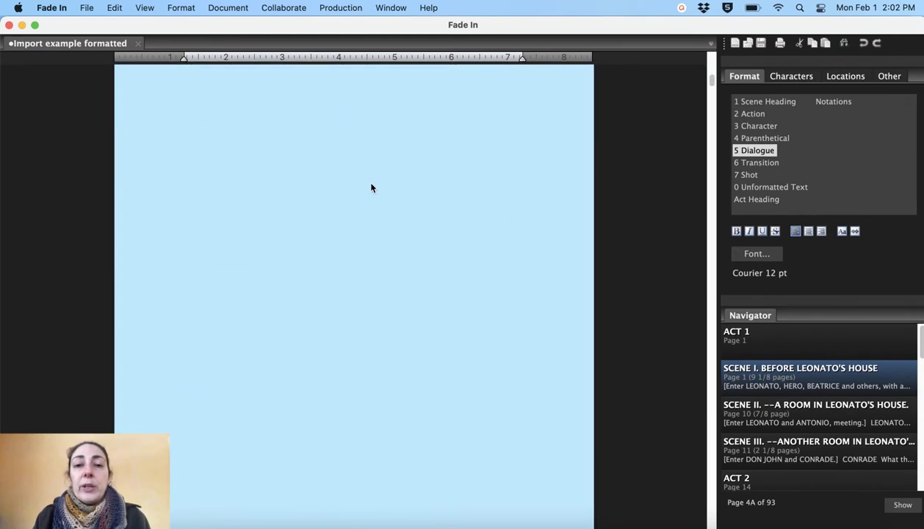
scroll(371, 188, "down", 20)
scroll(371, 188, "up", 20)
scroll(371, 188, "up", 15)
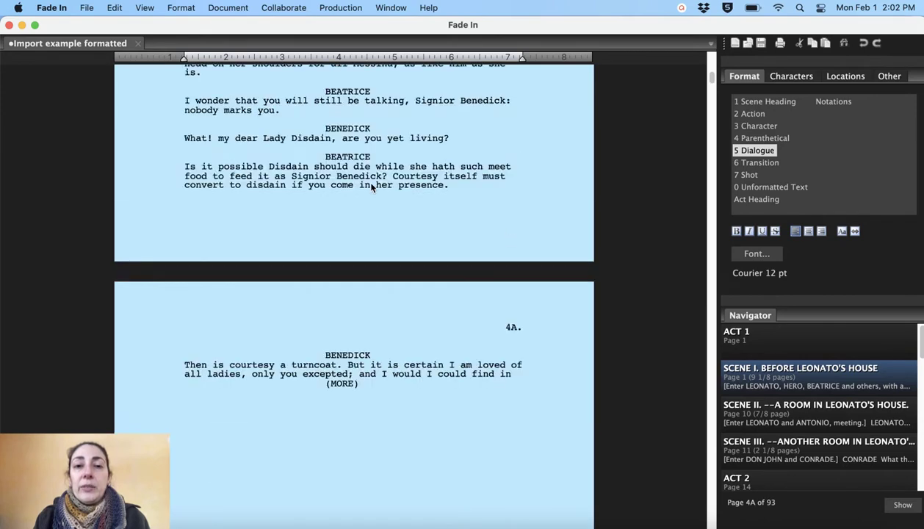
scroll(371, 188, "up", 8)
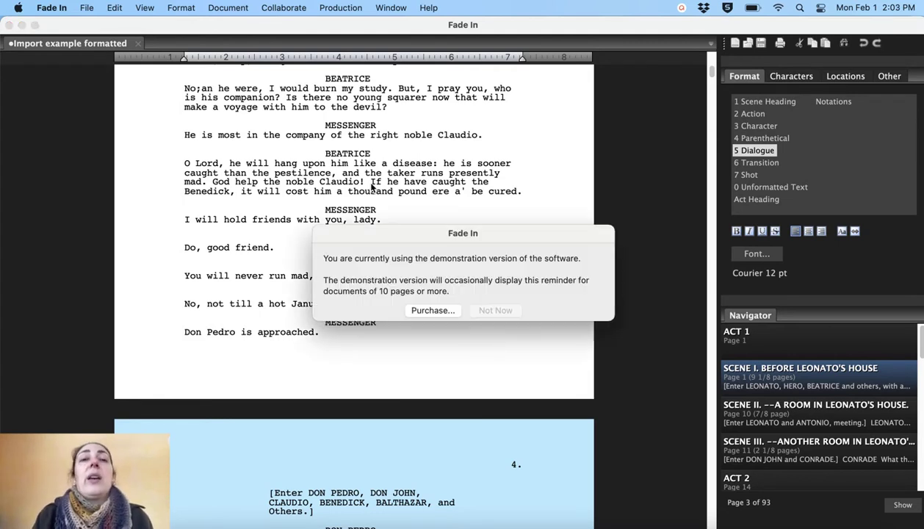
Step: Dismiss the demonstration-version reminder with Not Now and bring up the File menu
left_click(494, 311)
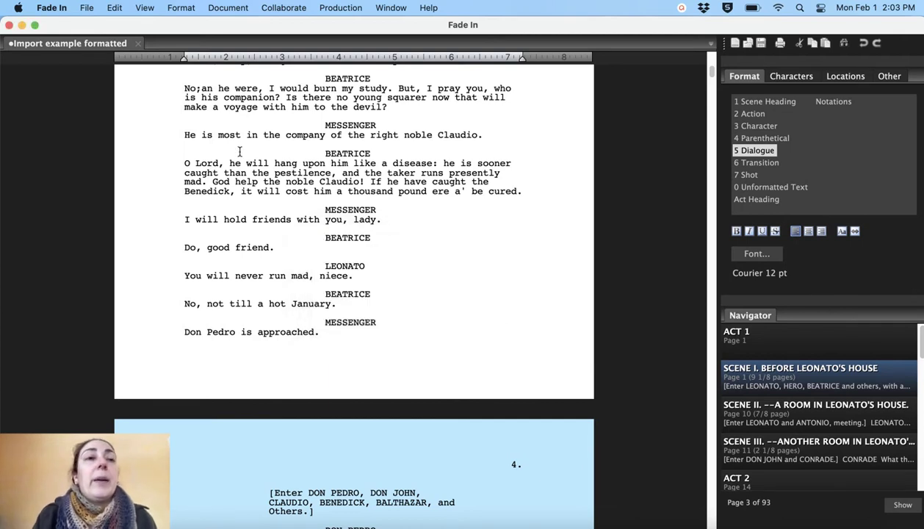
left_click(87, 9)
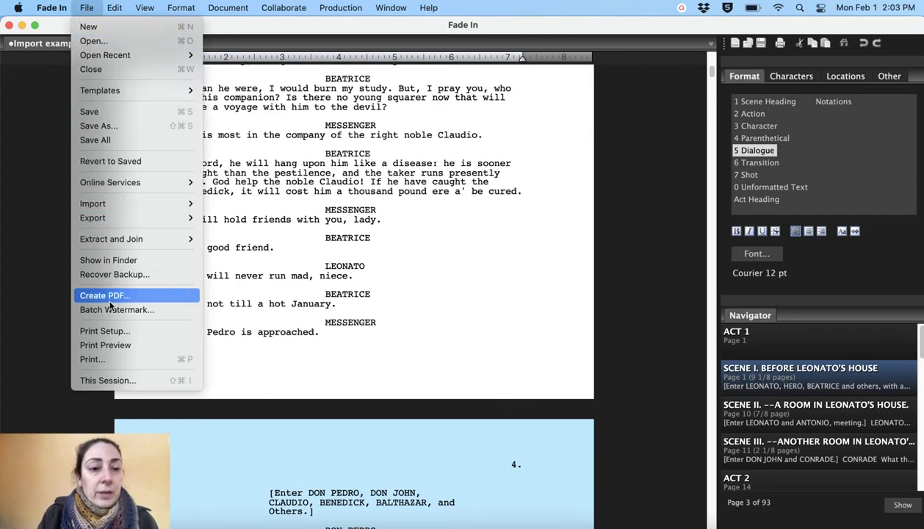
Step: In Print, keep revisions black and white and print only the Blue revision pages
left_click(105, 357)
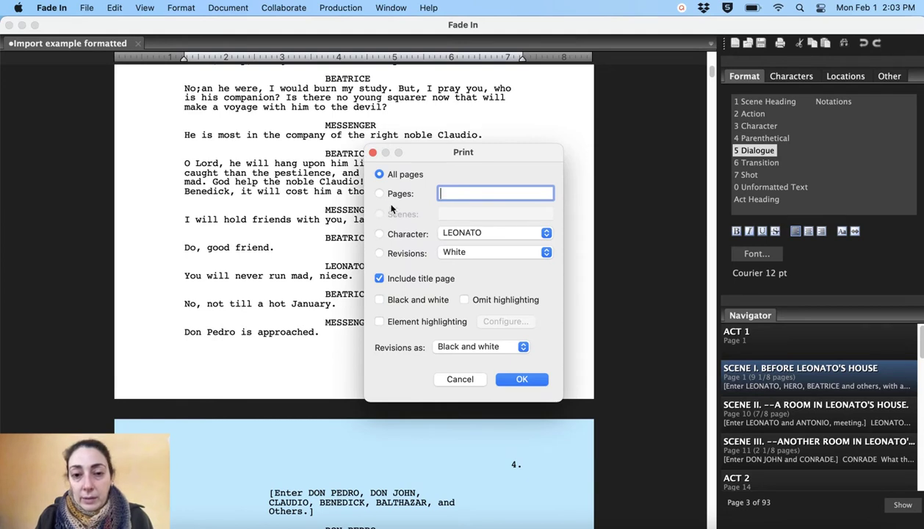
left_click(498, 349)
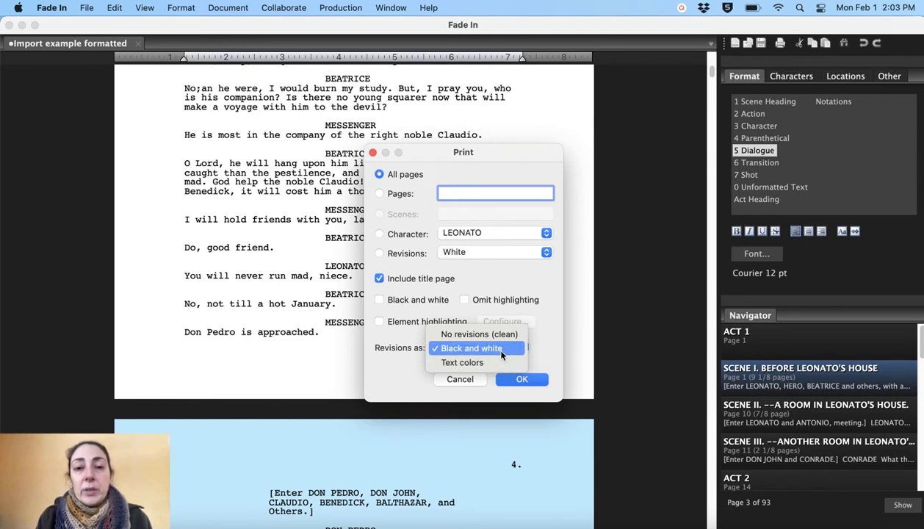
left_click(501, 351)
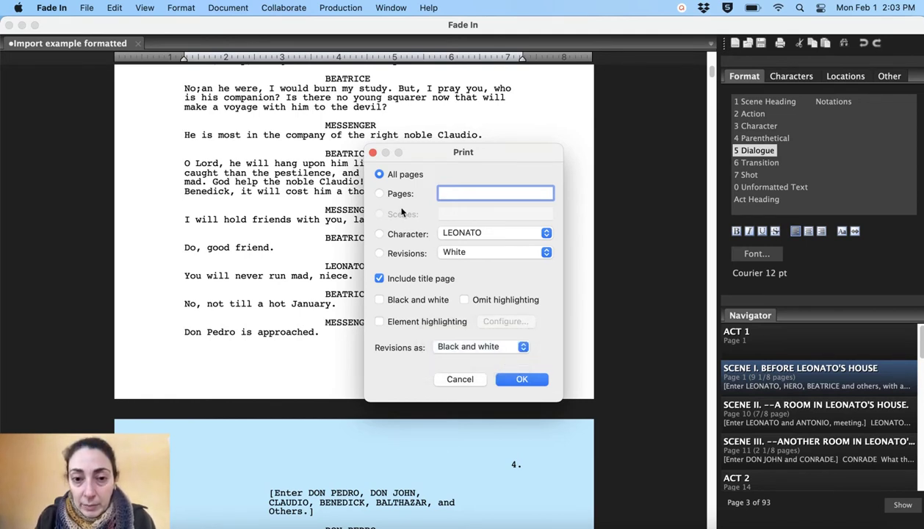
left_click(378, 252)
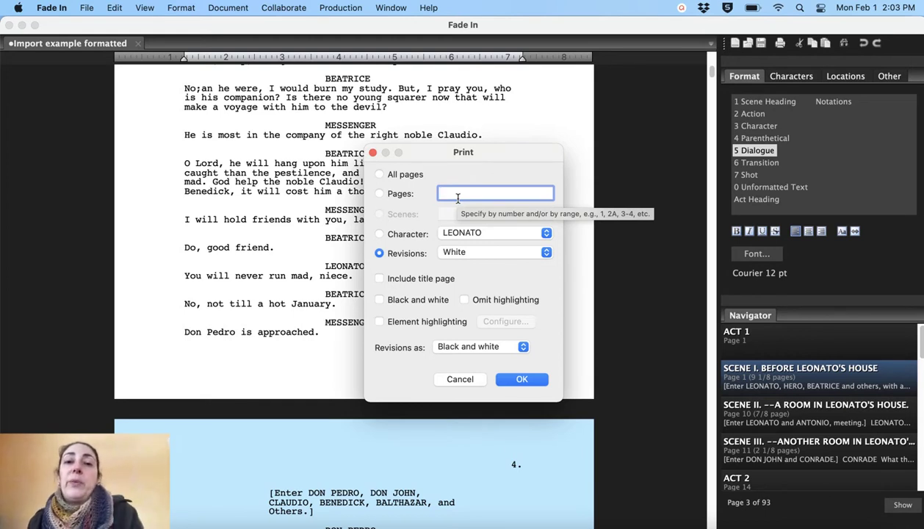
left_click(538, 254)
left_click(536, 273)
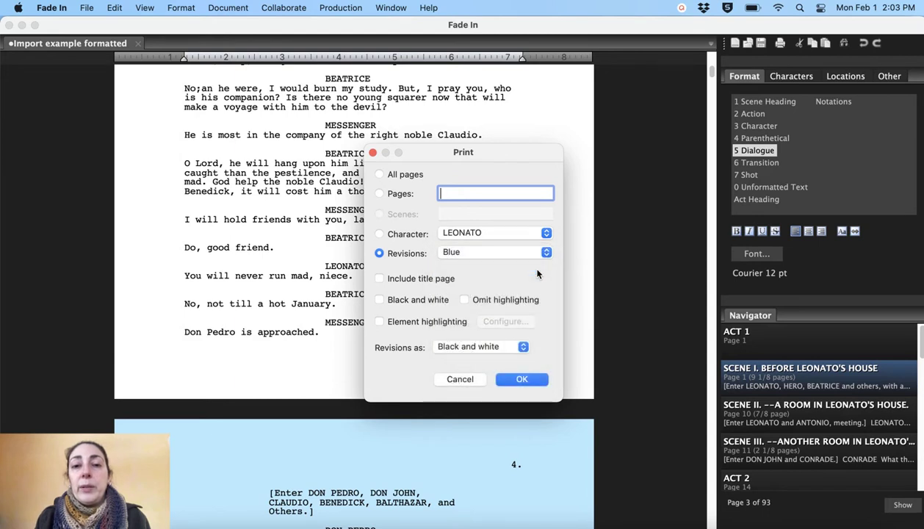
Step: Save the Blue revision printout as the PDF 'blue revision pages'
left_click(521, 379)
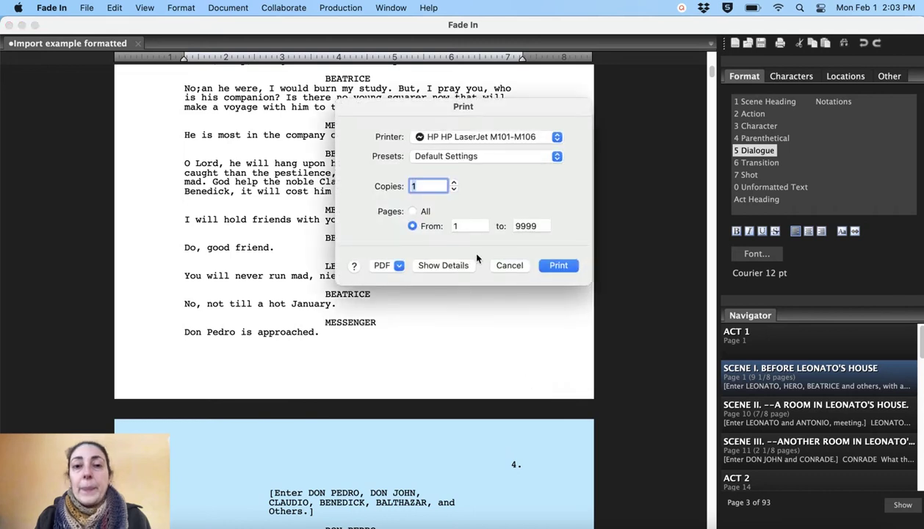
left_click(399, 266)
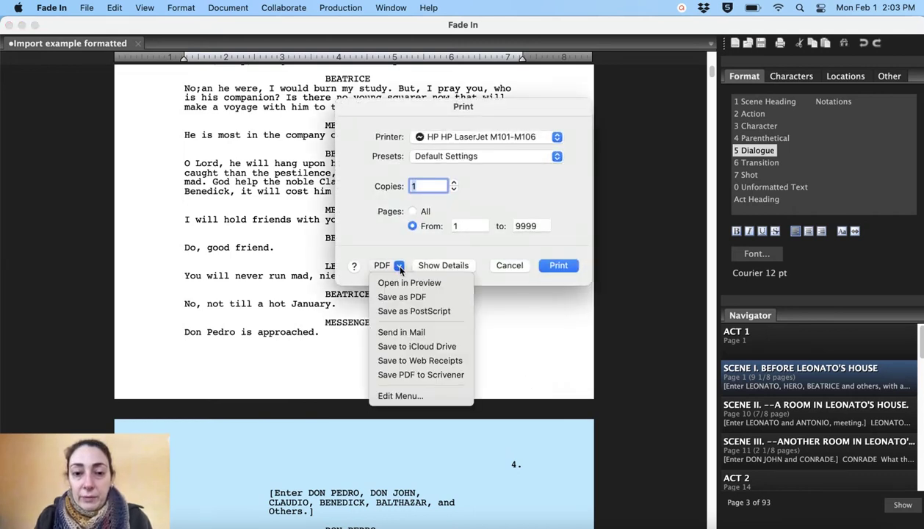
left_click(400, 297)
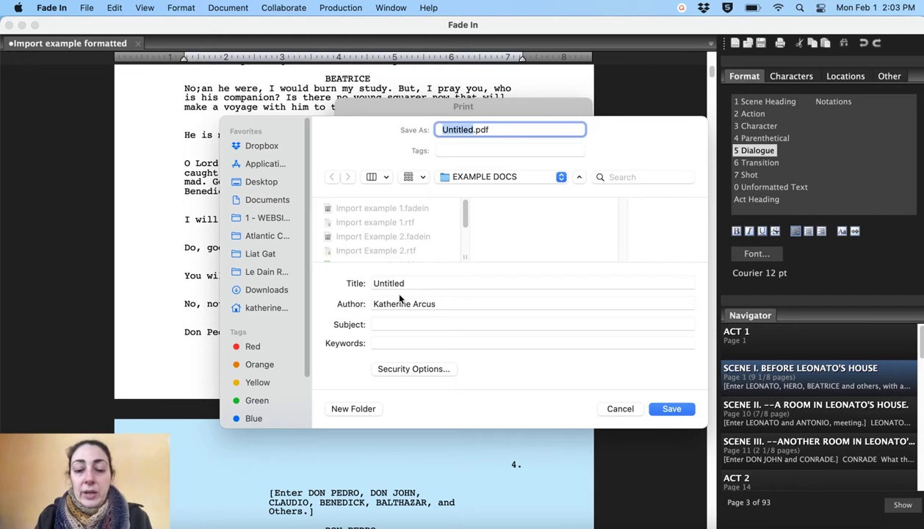
type("blue")
key("BackSpace")
key("BackSpace")
key("BackSpace")
key("BackSpace")
type("blue revisio")
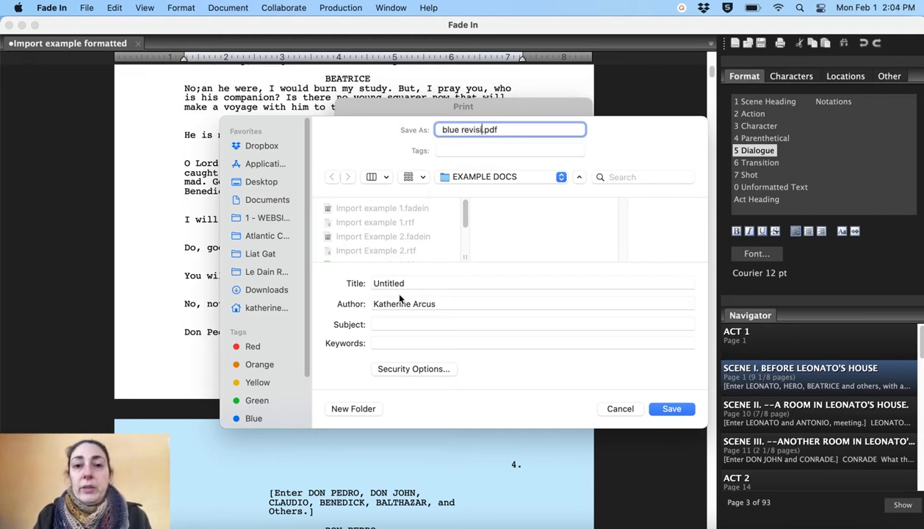
type("n pages")
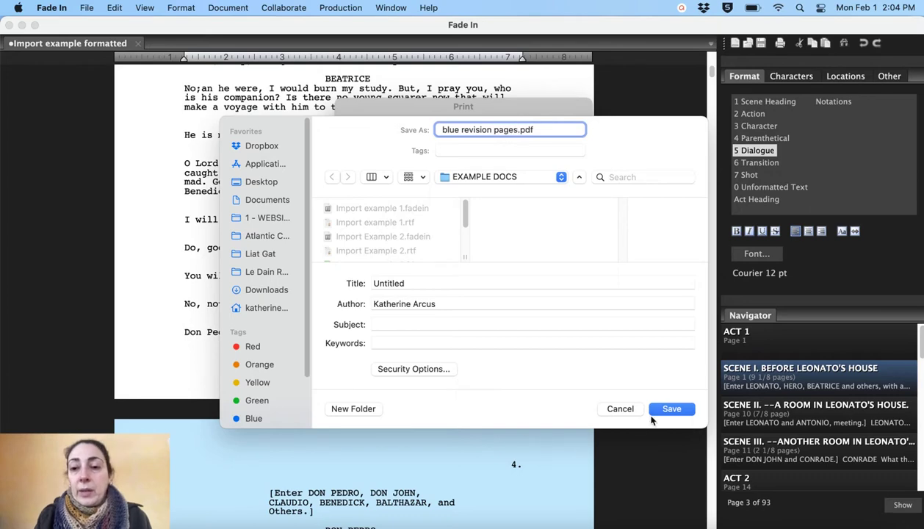
left_click(671, 410)
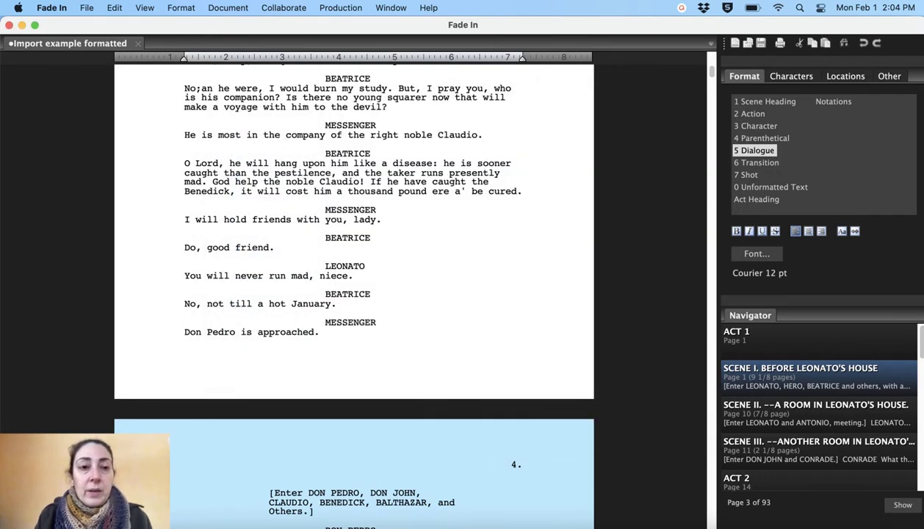
Step: Open blue revision pages.pdf from the EXAMPLE DOCS folder in Finder
key("super+Tab")
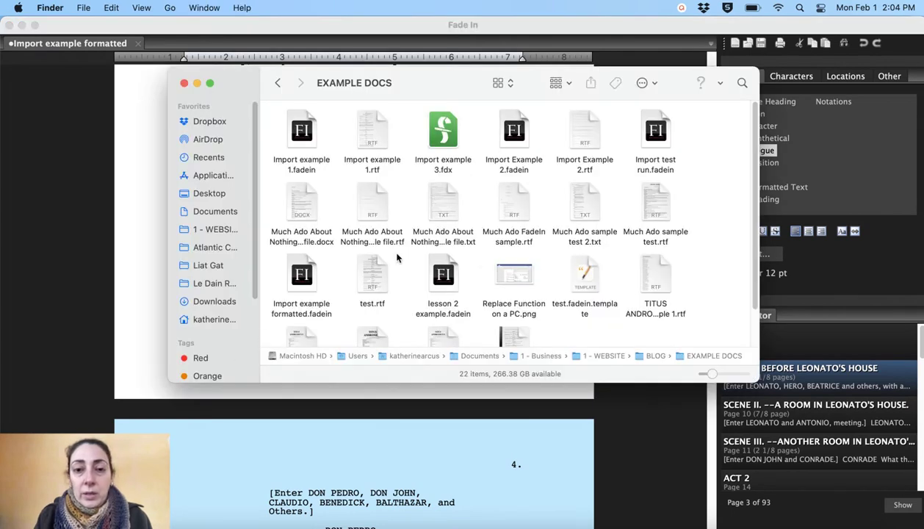
scroll(396, 257, "down", 3)
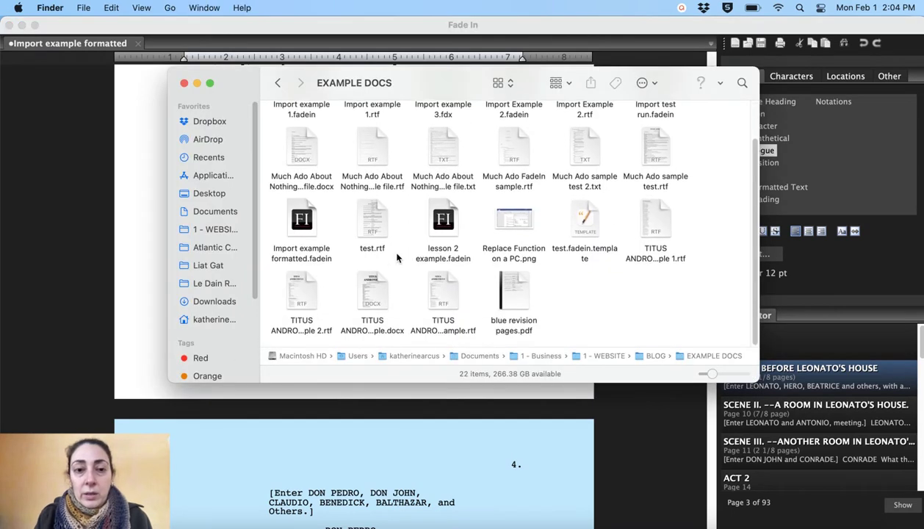
left_click_drag(498, 287, 510, 284)
double_click(510, 283)
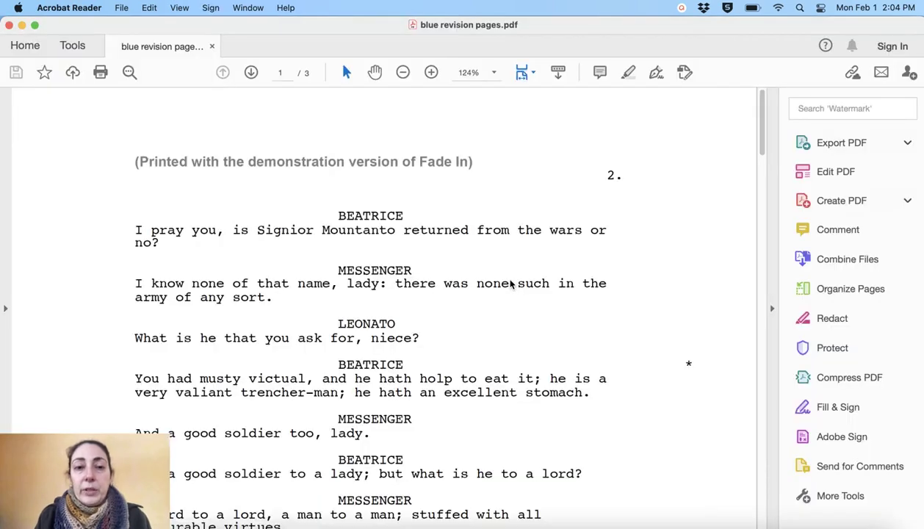
Step: Scroll through the three PDF pages and their starred lines, then return to Fade In
scroll(483, 337, "down", 3)
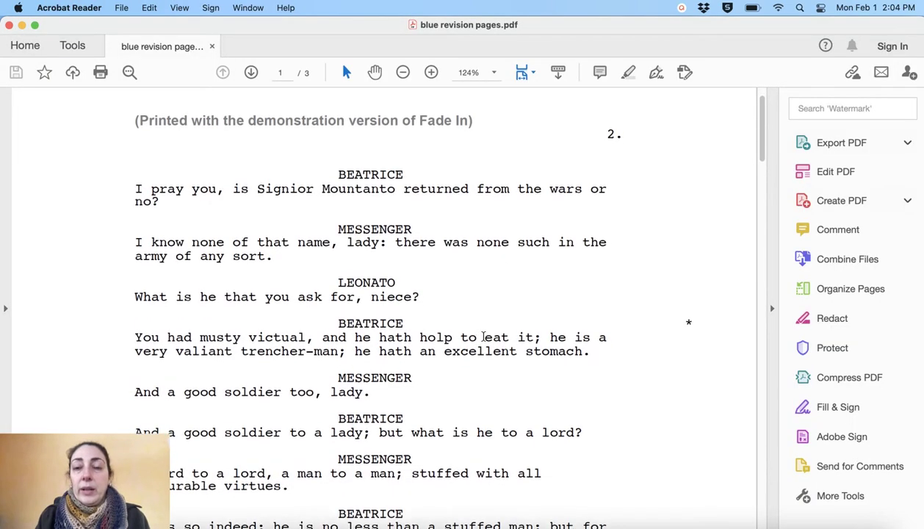
scroll(482, 337, "down", 15)
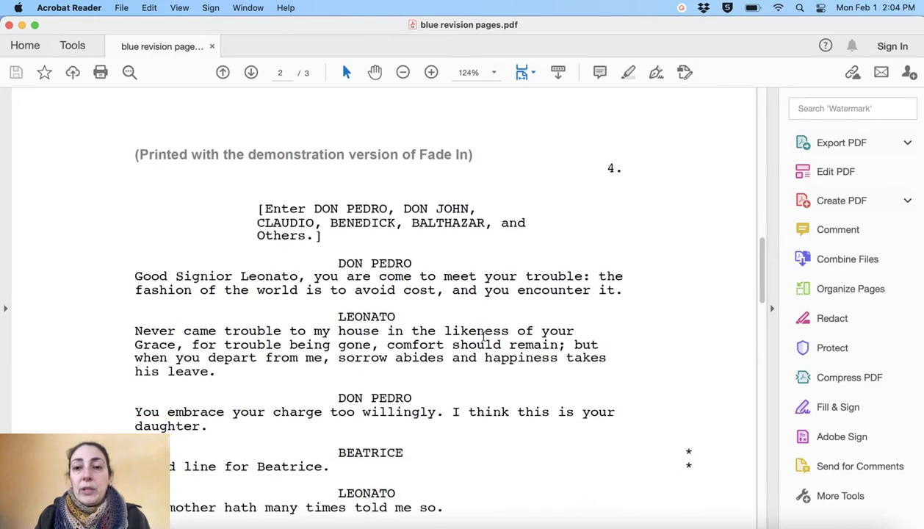
scroll(482, 337, "down", 15)
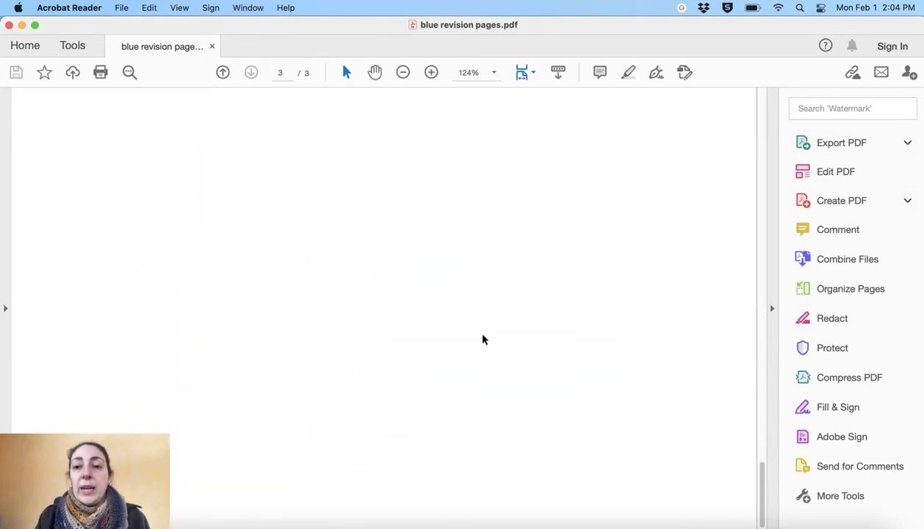
scroll(483, 338, "up", 15)
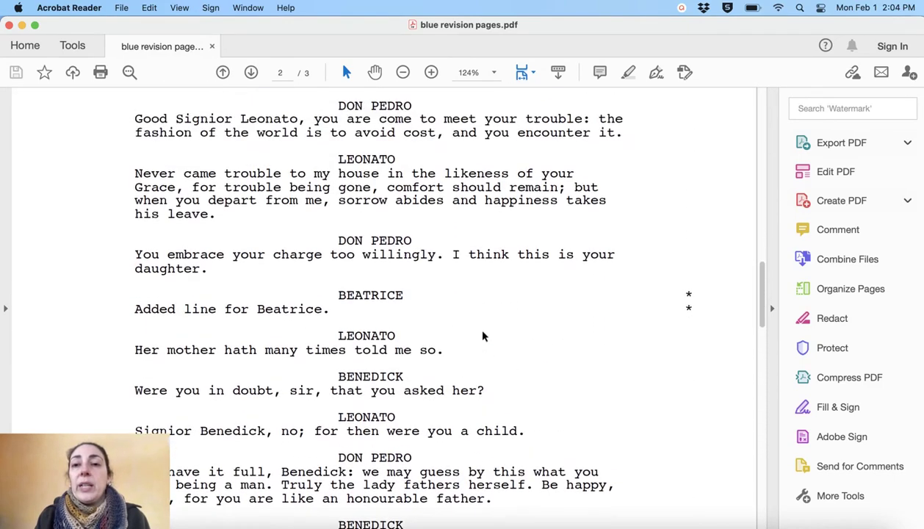
scroll(482, 337, "up", 10)
scroll(483, 336, "up", 5)
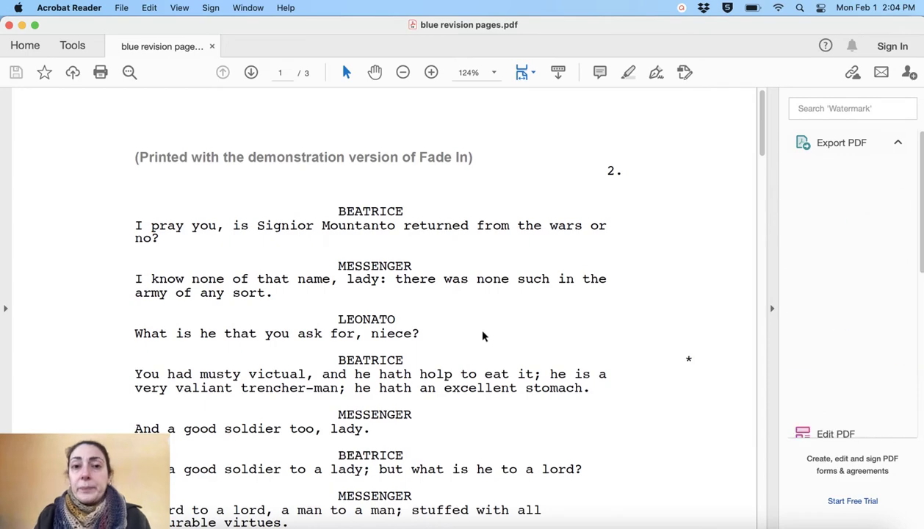
scroll(483, 336, "down", 6)
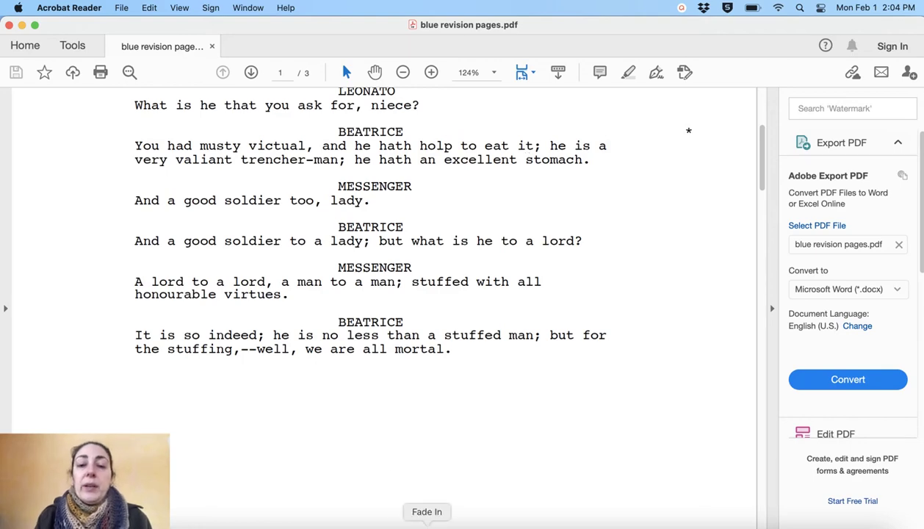
left_click(427, 524)
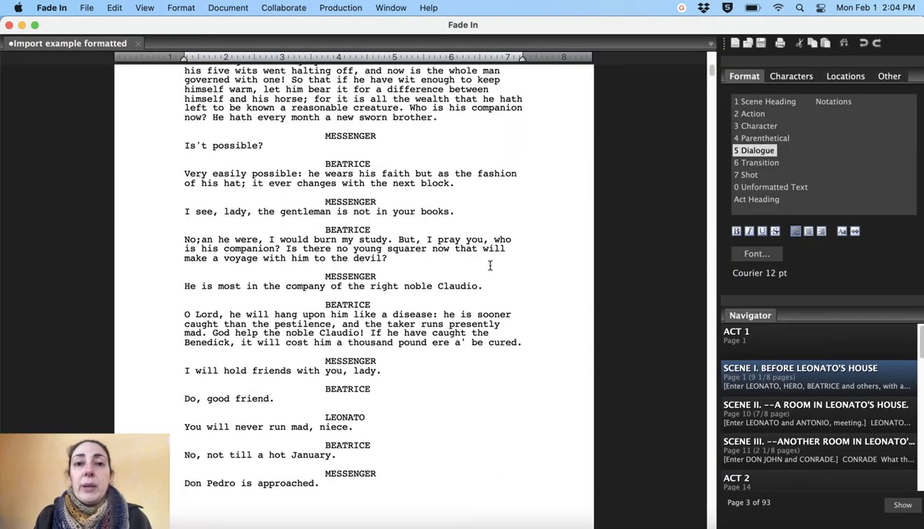
scroll(490, 266, "up", 10)
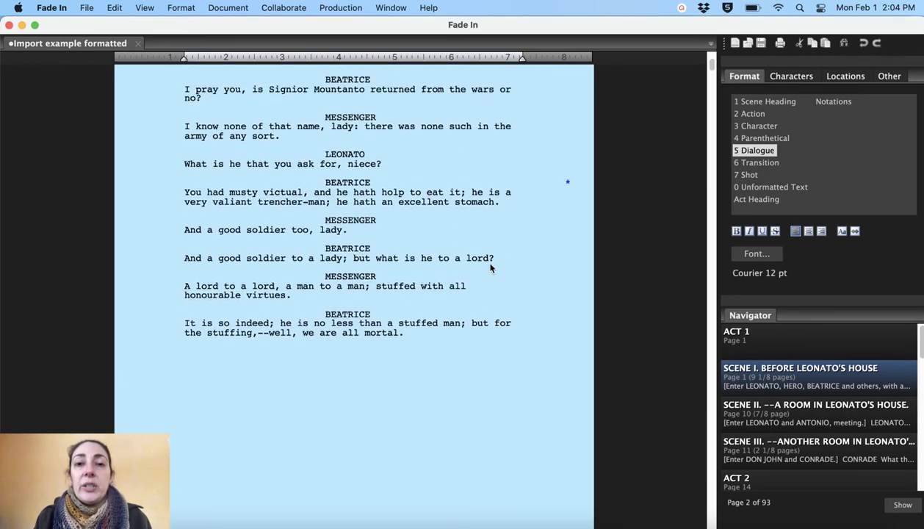
scroll(491, 267, "up", 2)
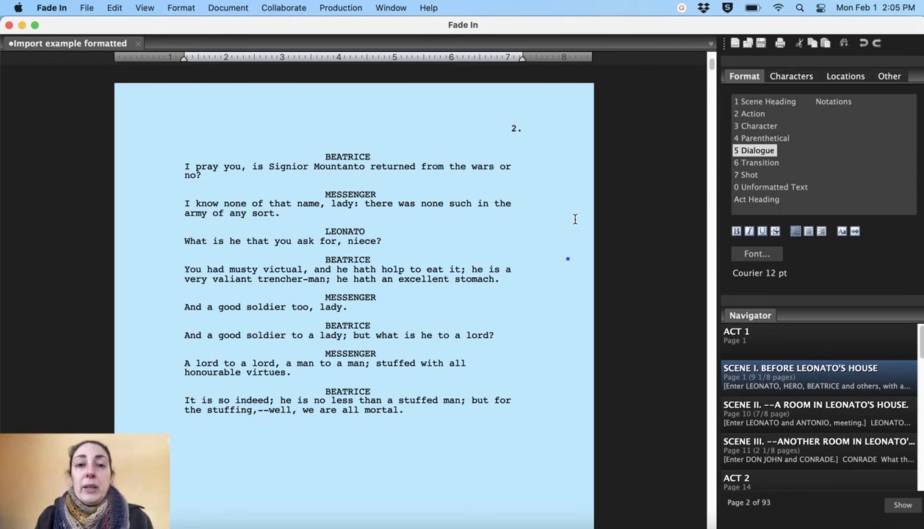
scroll(512, 220, "up", 15)
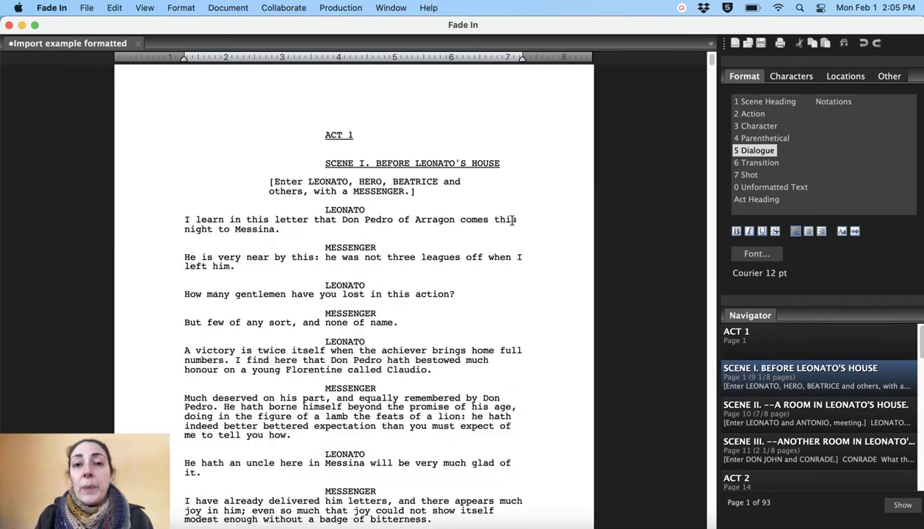
scroll(512, 220, "down", 10)
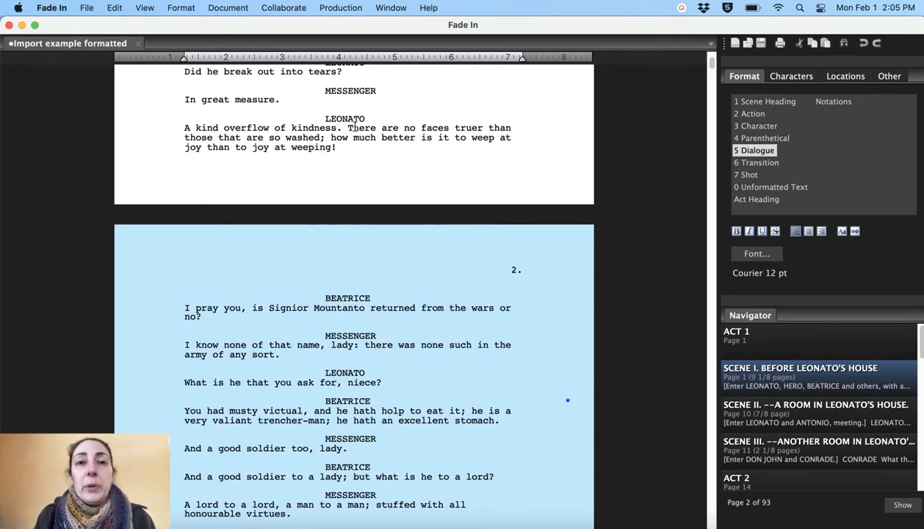
Step: Open the revision set editor and rename the White revision to 'First draft'
left_click(340, 9)
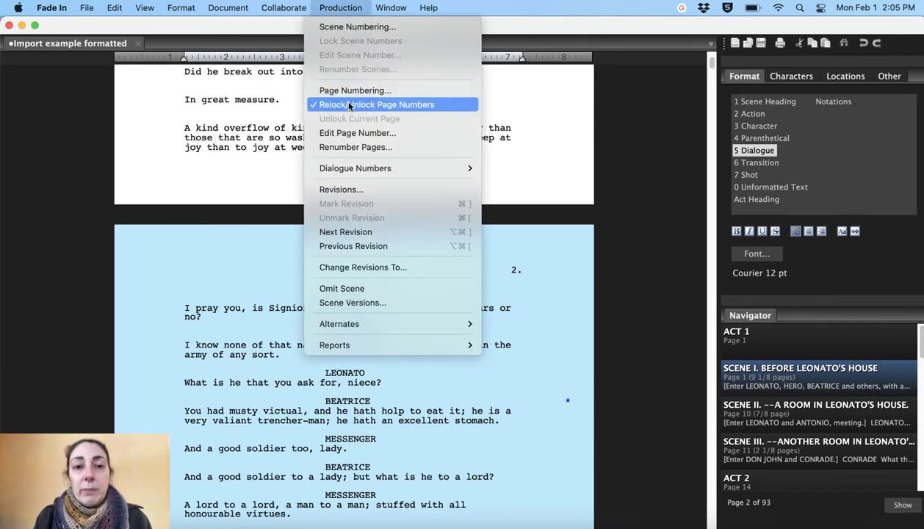
left_click(352, 190)
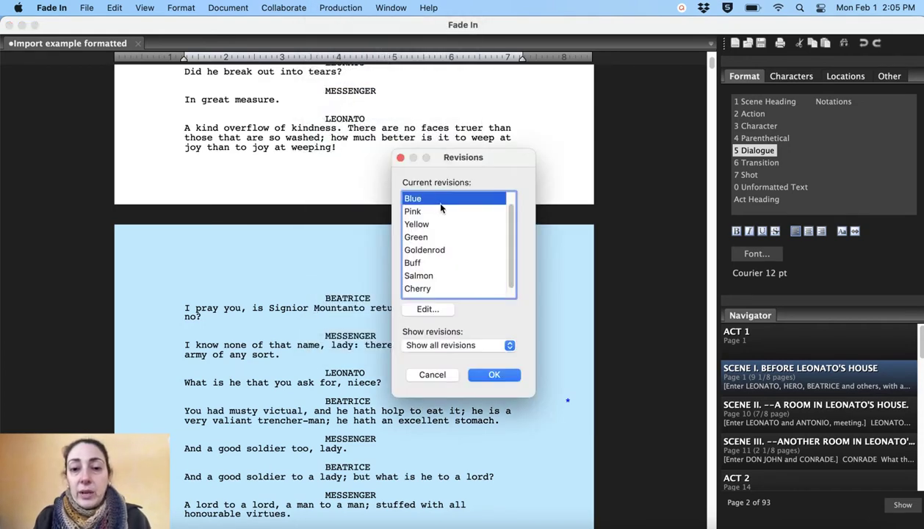
left_click(424, 309)
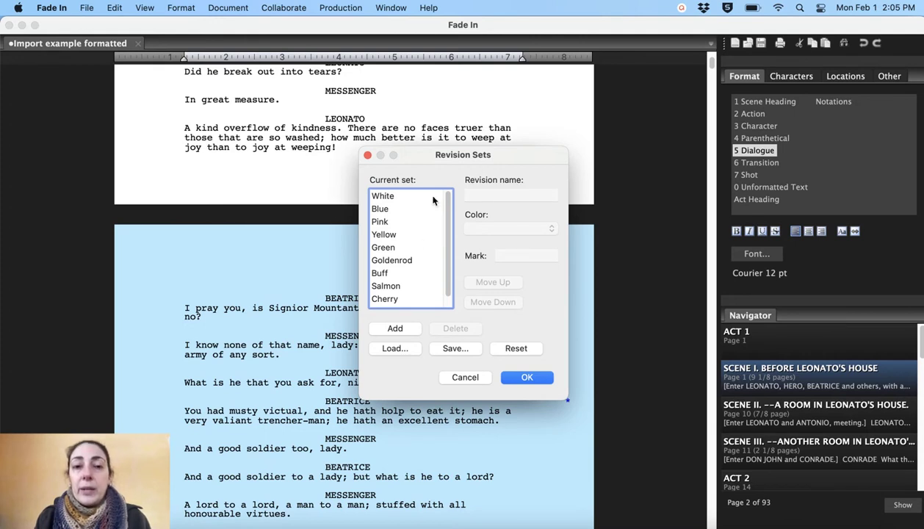
left_click(405, 203)
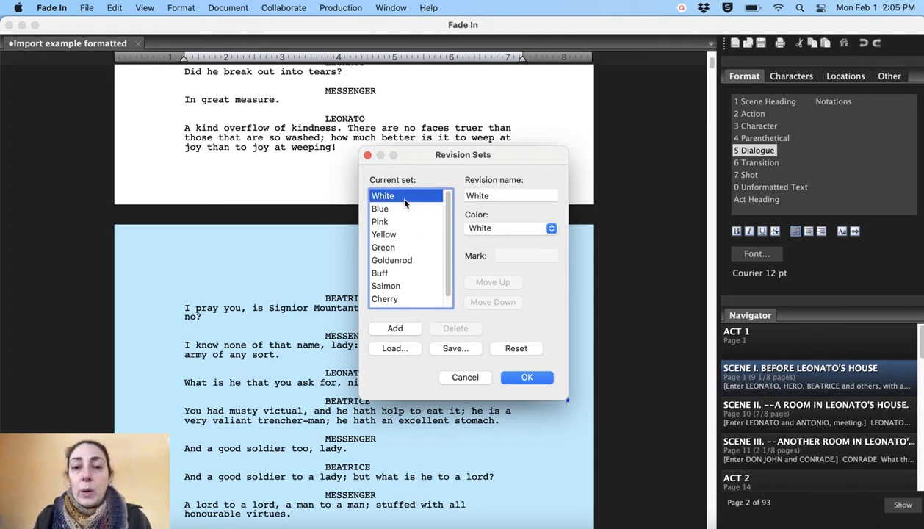
left_click(503, 195)
key("BackSpace")
key("BackSpace")
key("BackSpace")
key("BackSpace")
key("BackSpace")
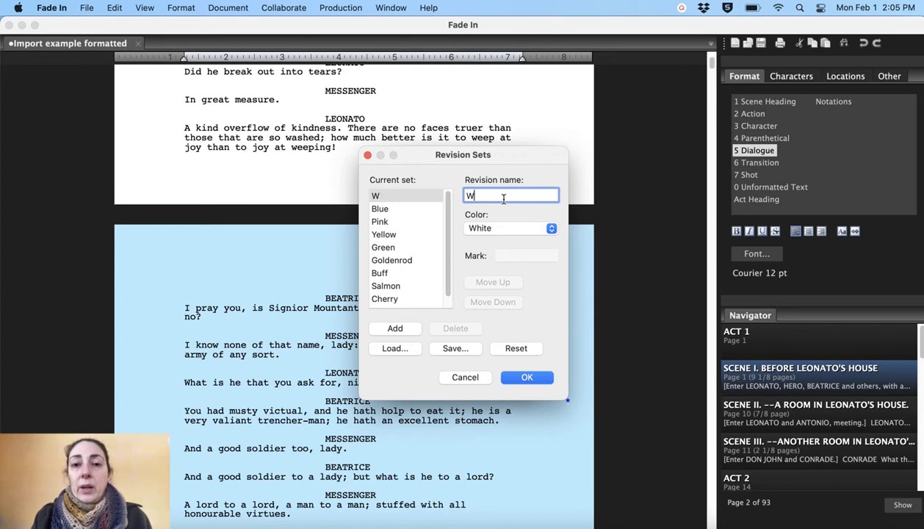
type("First draft")
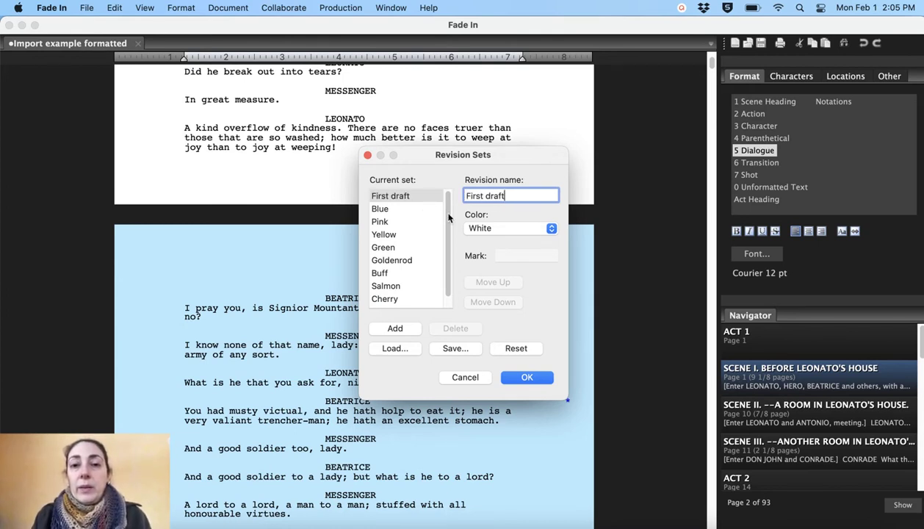
Step: Rename the Blue revision to 'Second draft' and set its colour to White
left_click(393, 208)
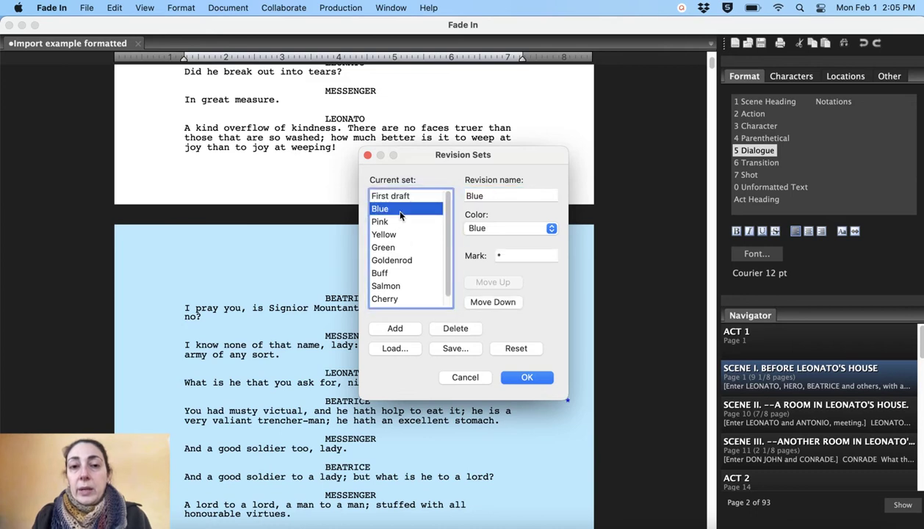
left_click(491, 196)
key("BackSpace")
key("BackSpace")
key("BackSpace")
key("BackSpace")
type("Second draft")
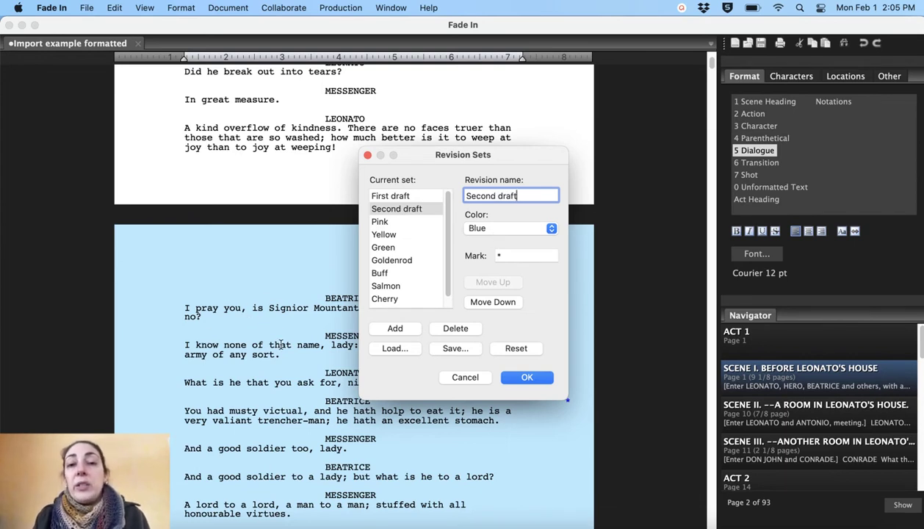
left_click(512, 229)
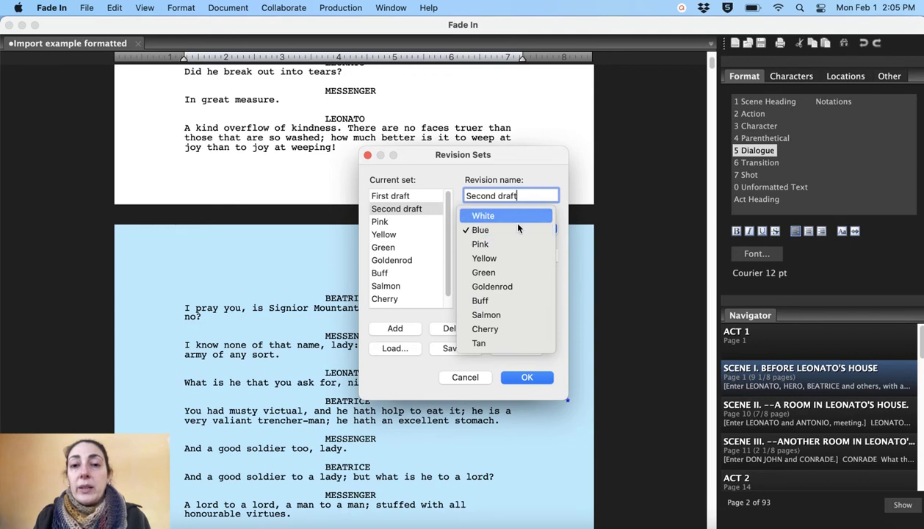
left_click(507, 215)
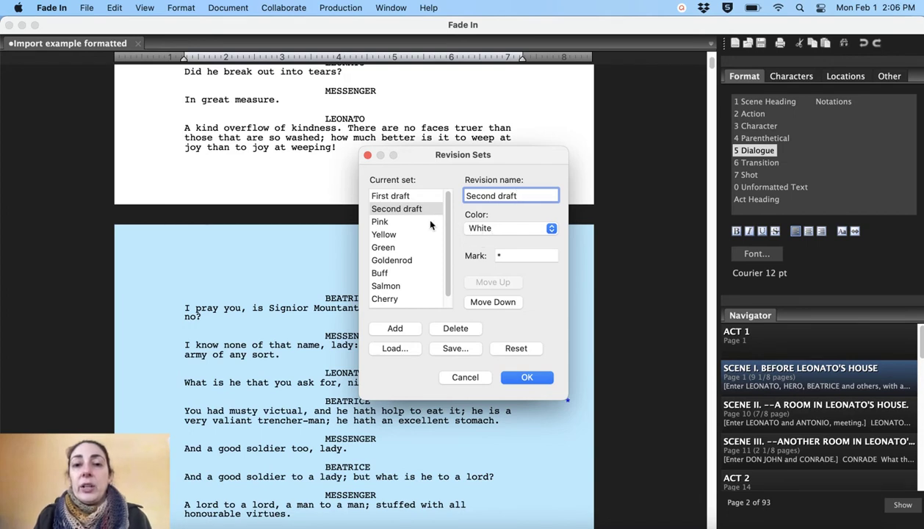
Step: Rename the Pink revision to 'Third draft' and set its colour to White
left_click(402, 222)
left_click(503, 200)
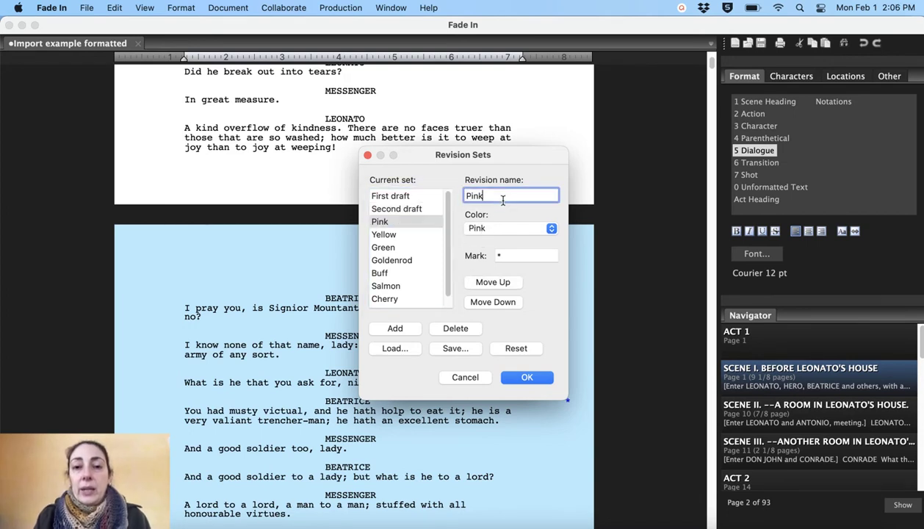
key("BackSpace")
key("BackSpace")
key("BackSpace")
key("BackSpace")
type("Third draft")
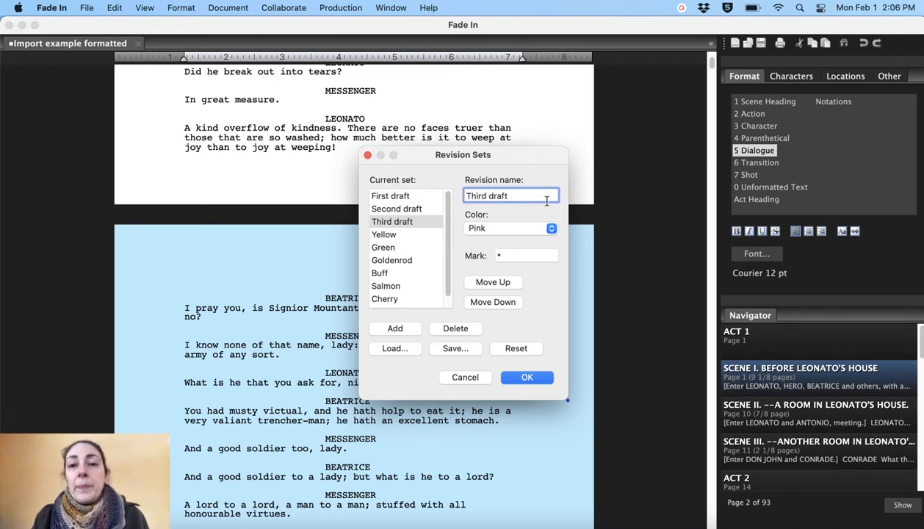
left_click(524, 229)
left_click(523, 207)
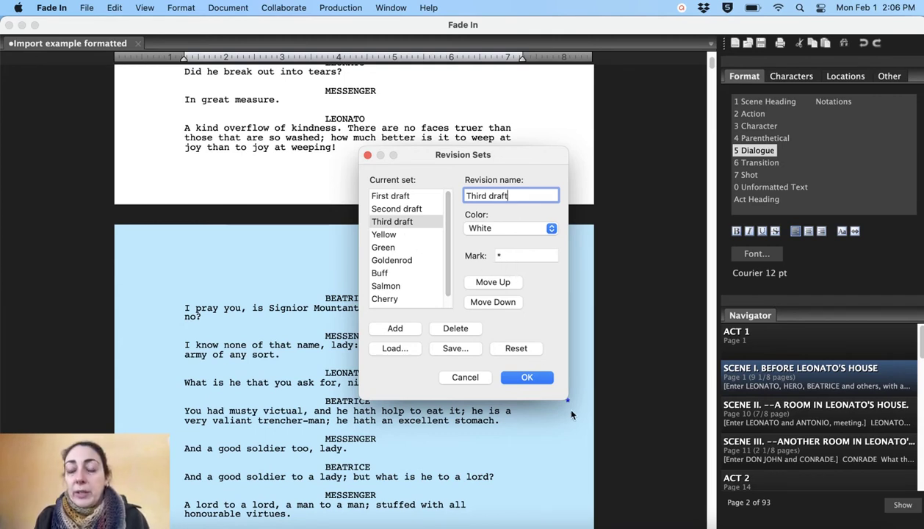
Step: Set Third draft's revision mark to an asterisk (*) after trying &, ! and other characters
left_click(514, 257)
key("BackSpace")
type("&")
key("BackSpace")
type("!")
key("BackSpace")
type("1")
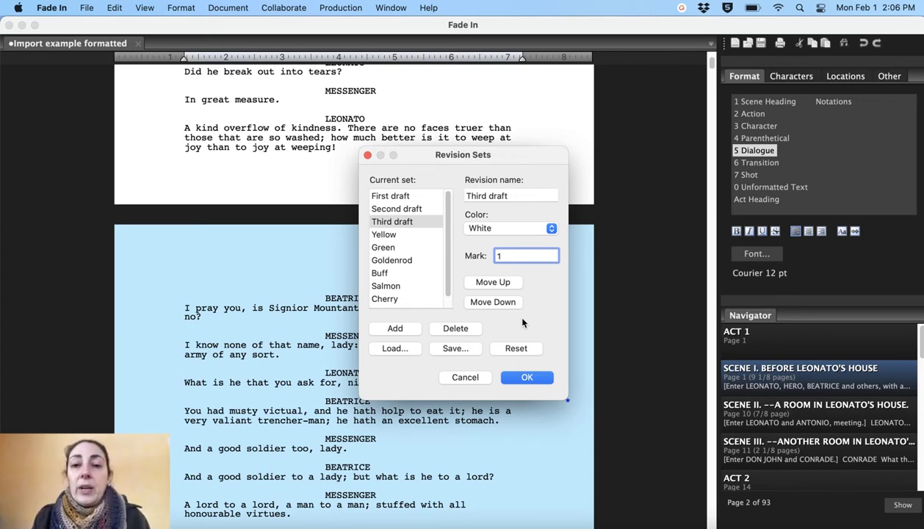
type("het")
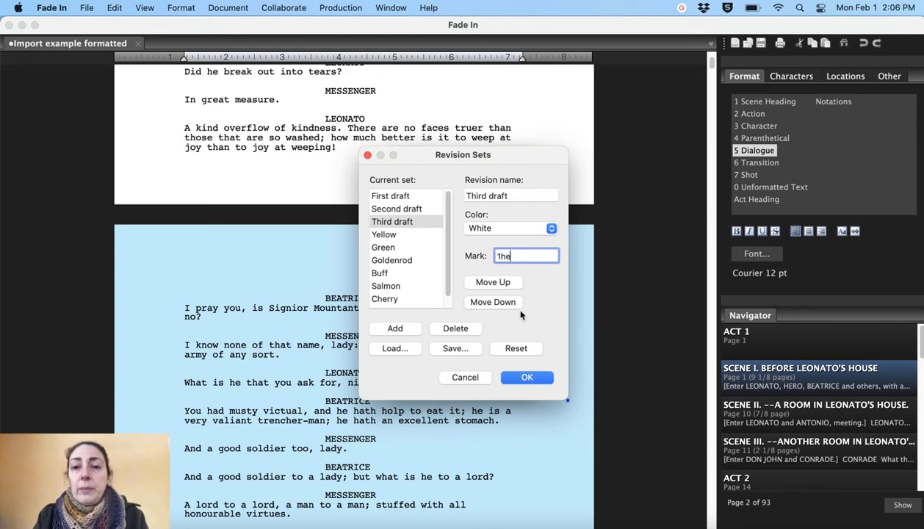
key("BackSpace")
key("BackSpace")
key("BackSpace")
key("BackSpace")
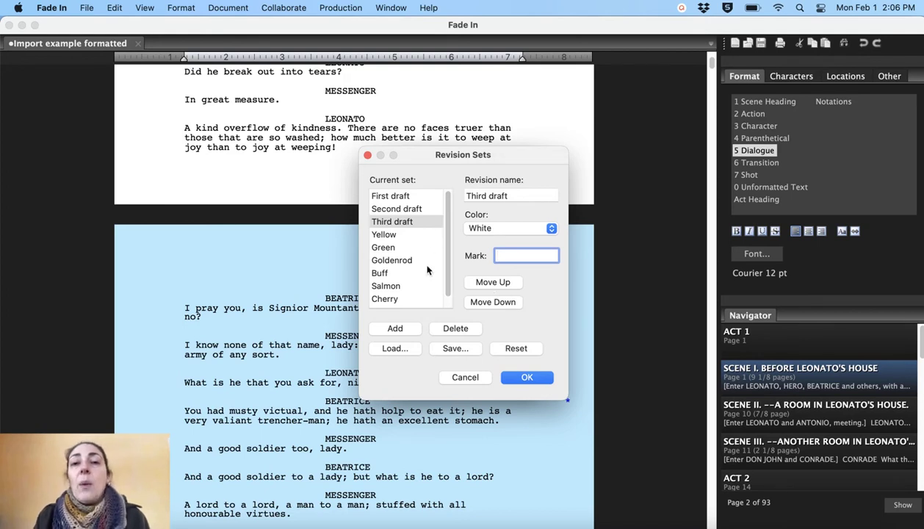
type("*")
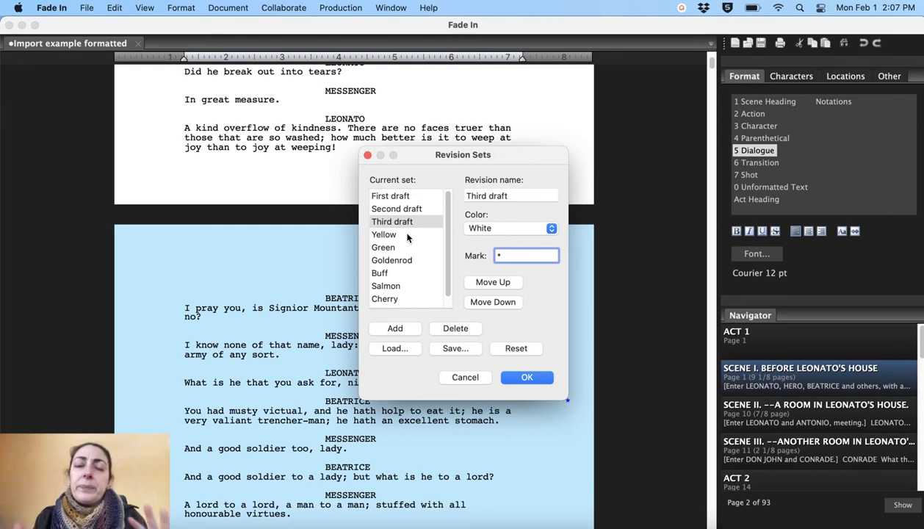
scroll(406, 238, "down", 1)
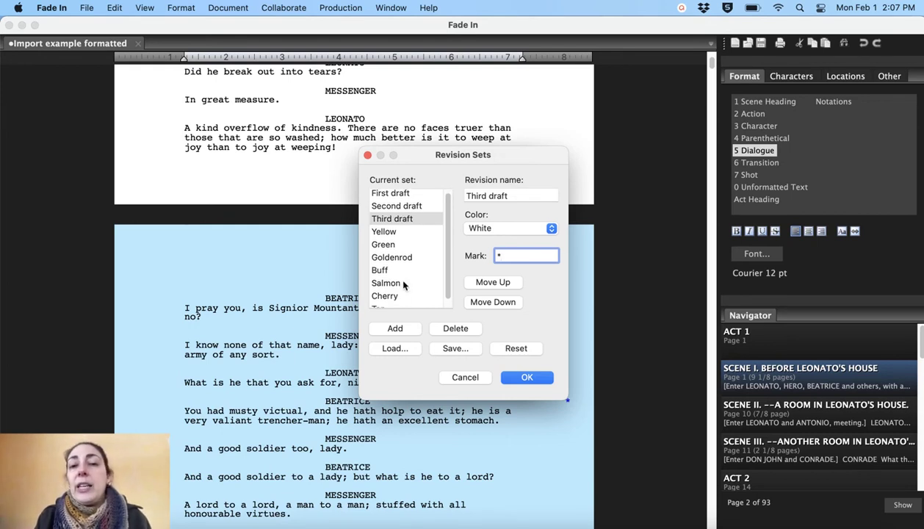
scroll(403, 262, "down", 2)
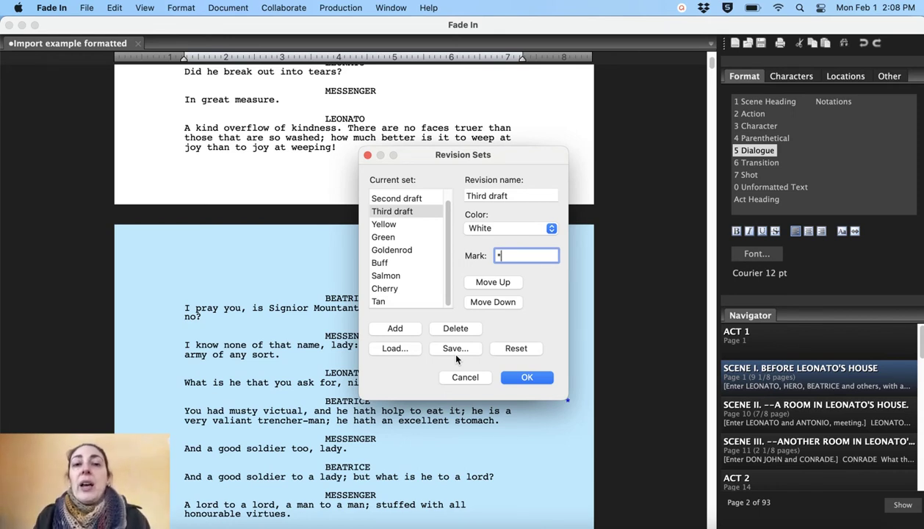
Step: Save the customised revision set as test.revisionset in the EXAMPLE DOCS folder
left_click(455, 349)
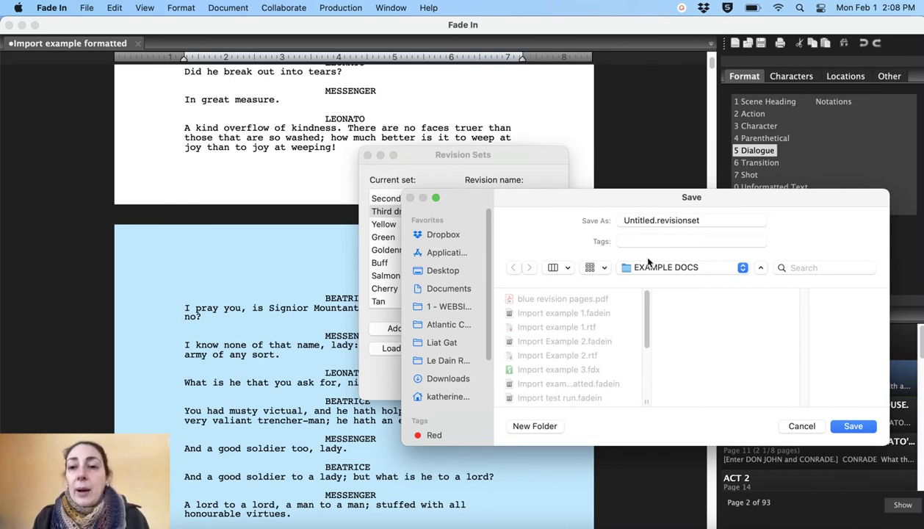
left_click(649, 220)
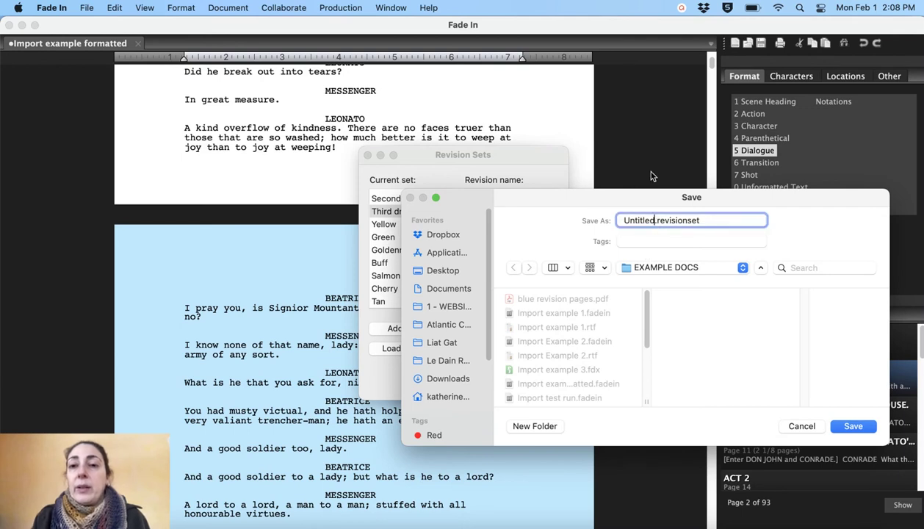
key("BackSpace")
key("BackSpace")
key("BackSpace")
key("BackSpace")
key("BackSpace")
key("BackSpace")
key("BackSpace")
key("BackSpace")
type("te")
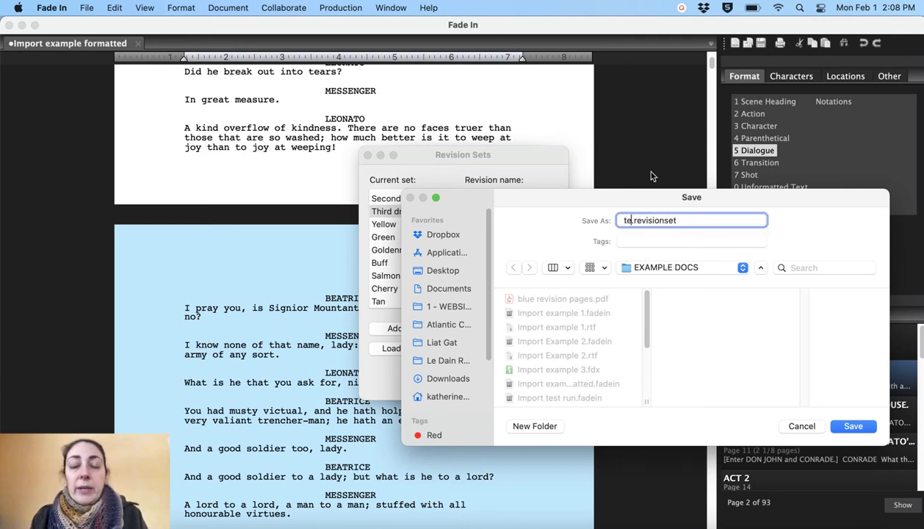
type("st")
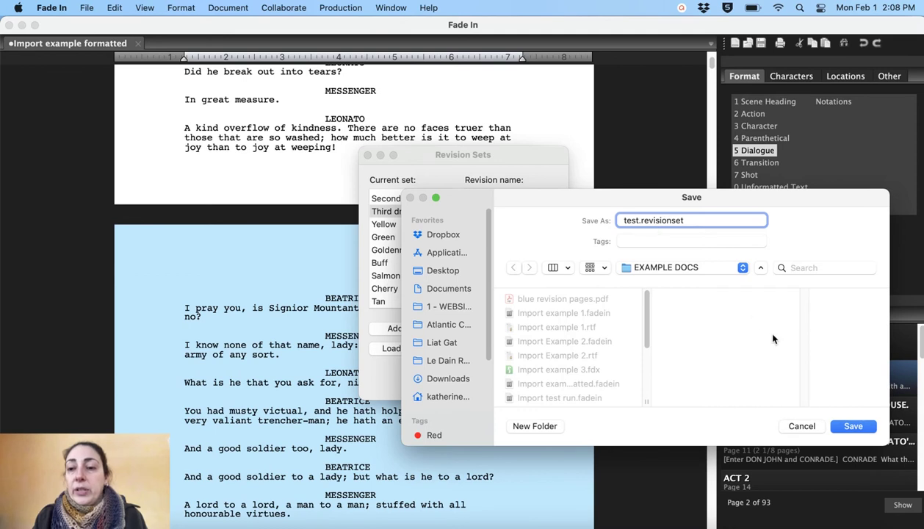
left_click(852, 427)
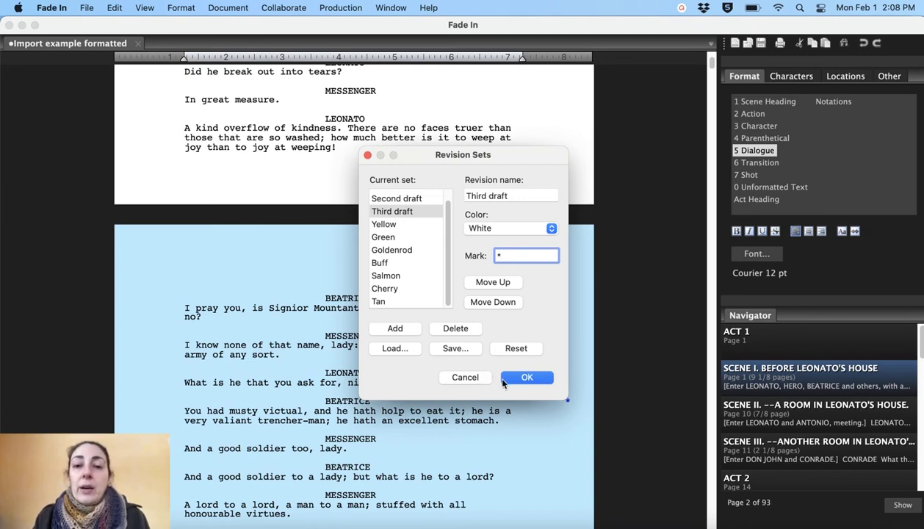
Step: Accept the revision set, review the Second draft entry unchanged, and apply the revisions to the script
left_click(526, 378)
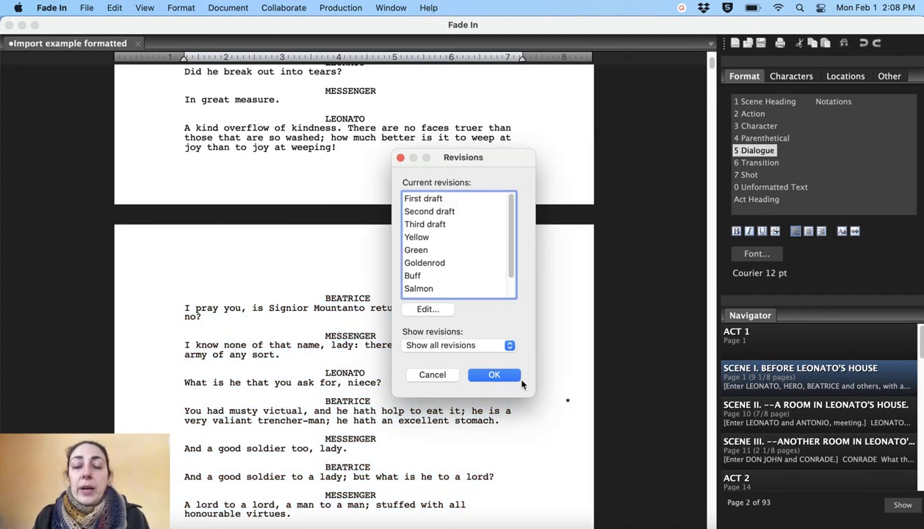
left_click(445, 213)
left_click(431, 310)
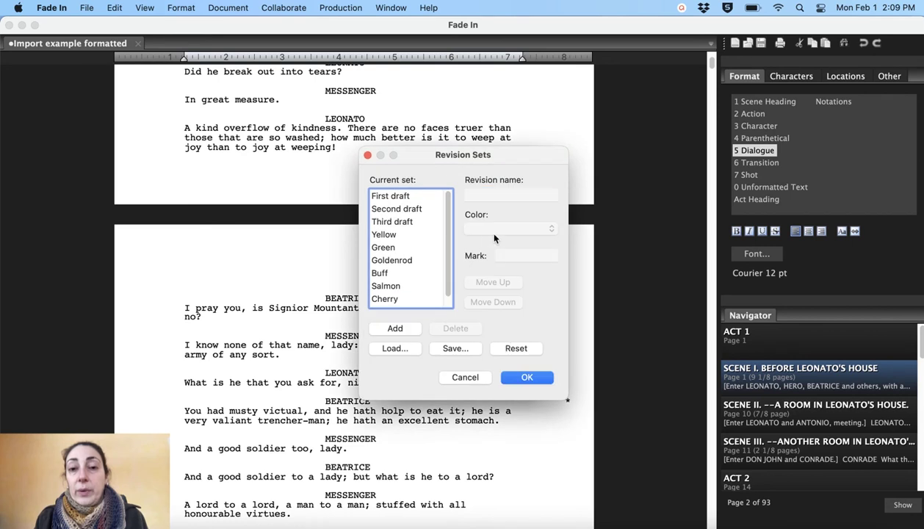
left_click(420, 212)
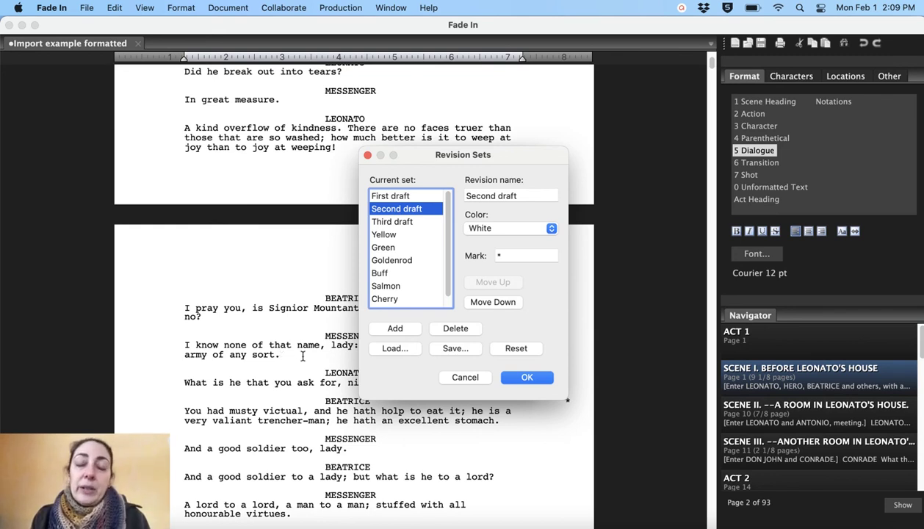
left_click(477, 378)
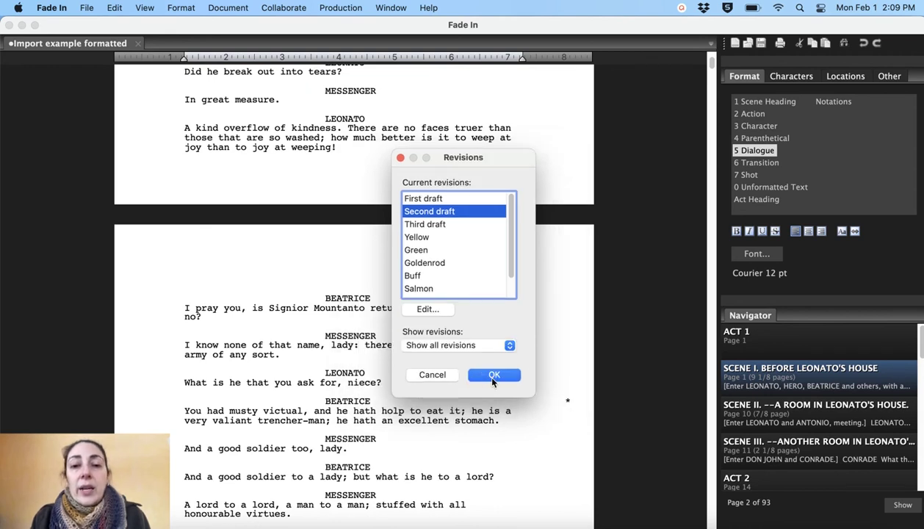
left_click(492, 376)
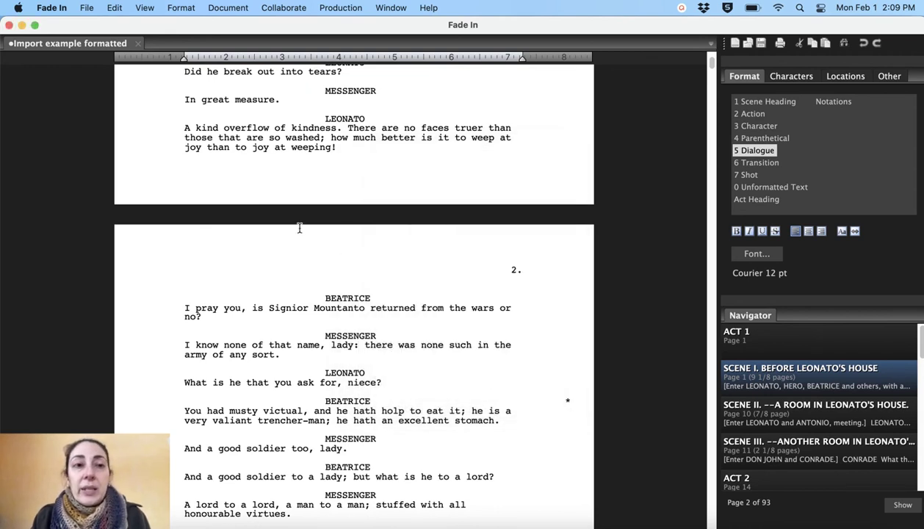
Step: Create a new screenplay and select test.revisionset to load as its revision set
left_click(86, 8)
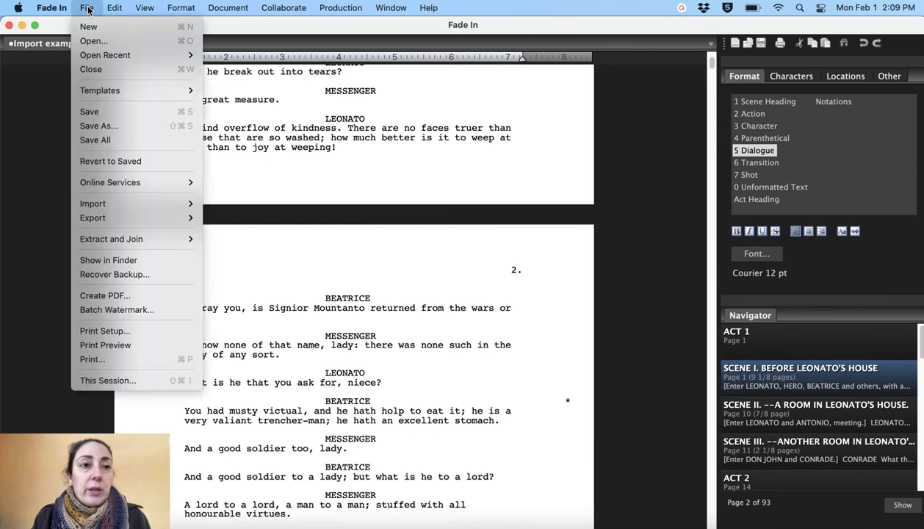
left_click(93, 29)
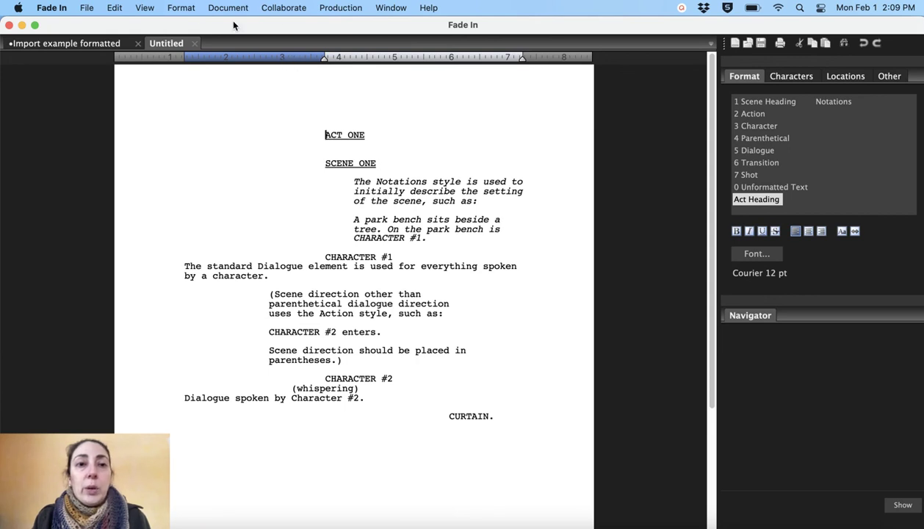
left_click(339, 10)
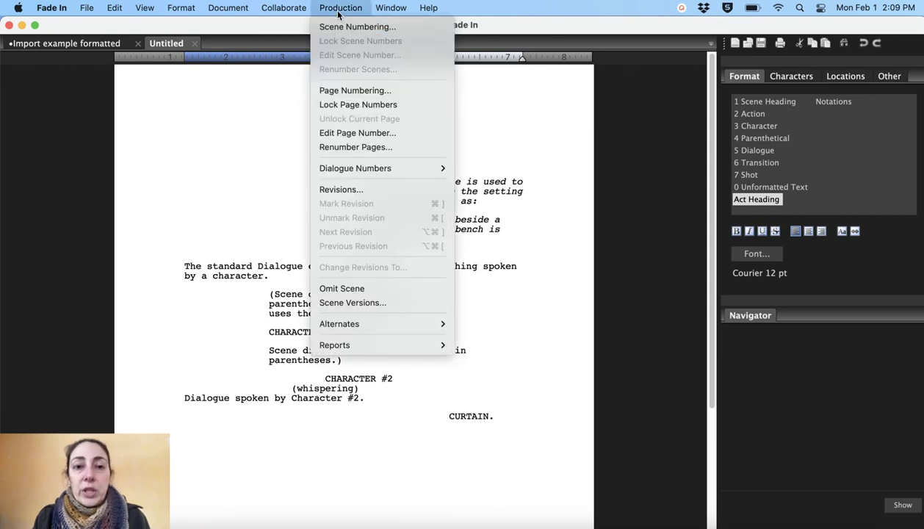
left_click(345, 189)
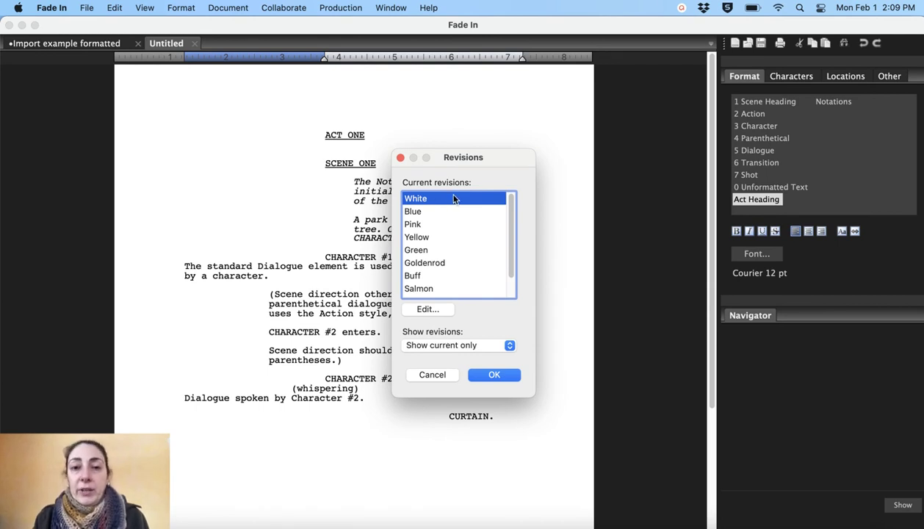
left_click(428, 308)
left_click(402, 348)
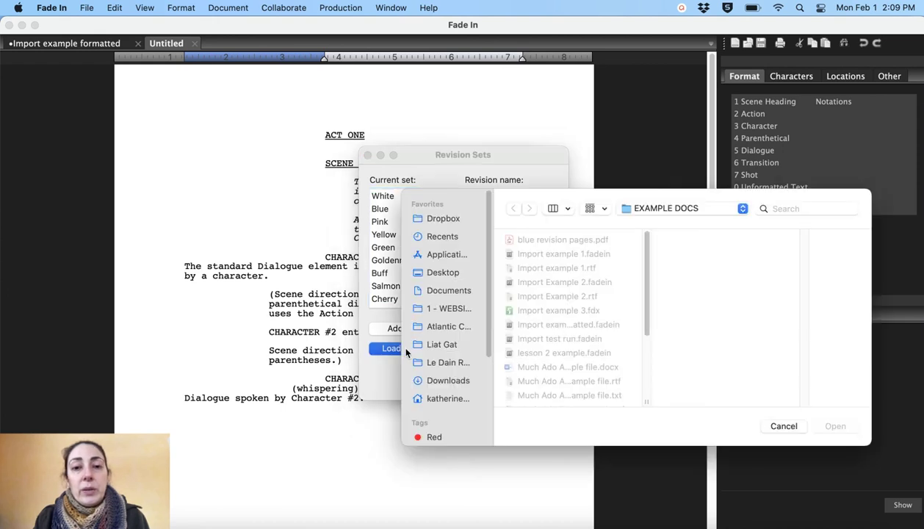
scroll(554, 317, "down", 5)
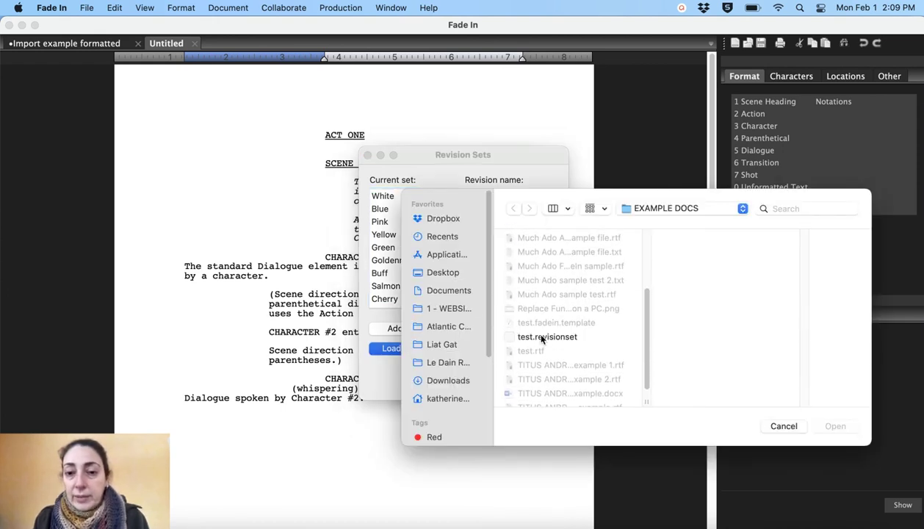
left_click(544, 337)
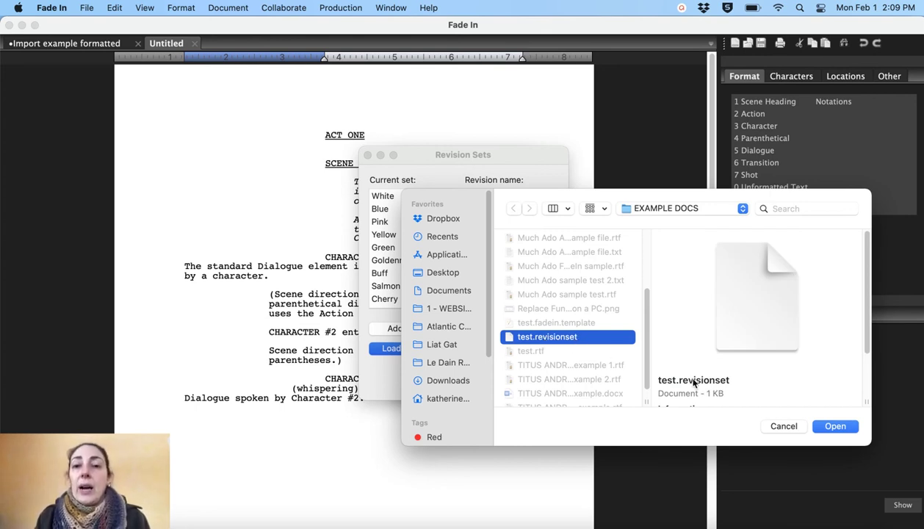
Step: Load test.revisionset so the new script uses First, Second and Third draft, then confirm both dialogs
left_click(821, 425)
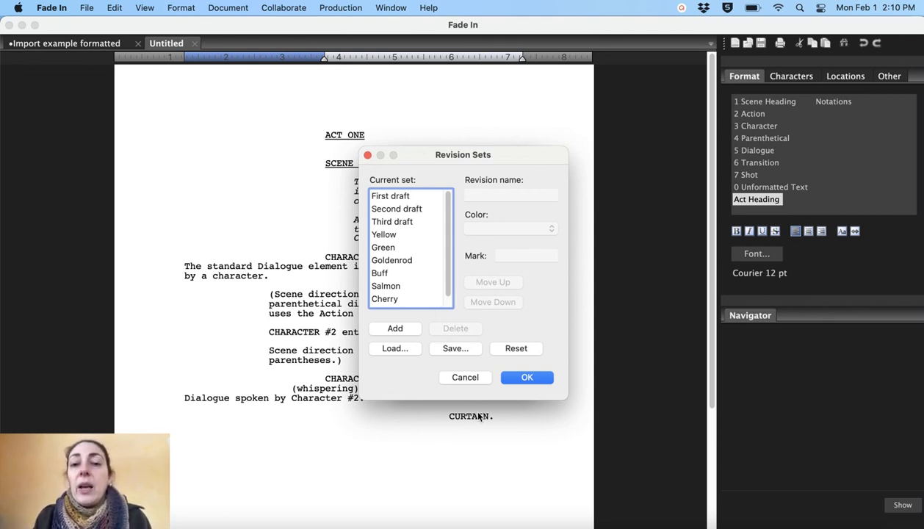
left_click(513, 383)
left_click(514, 383)
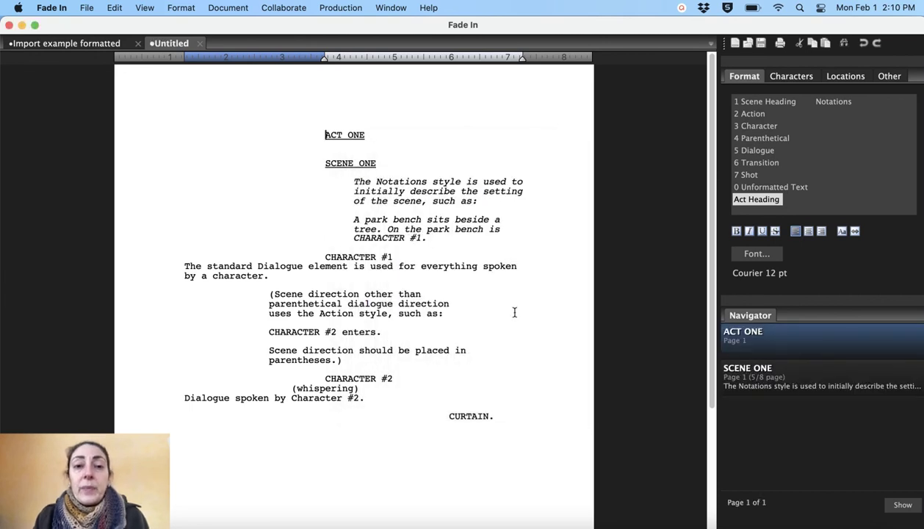